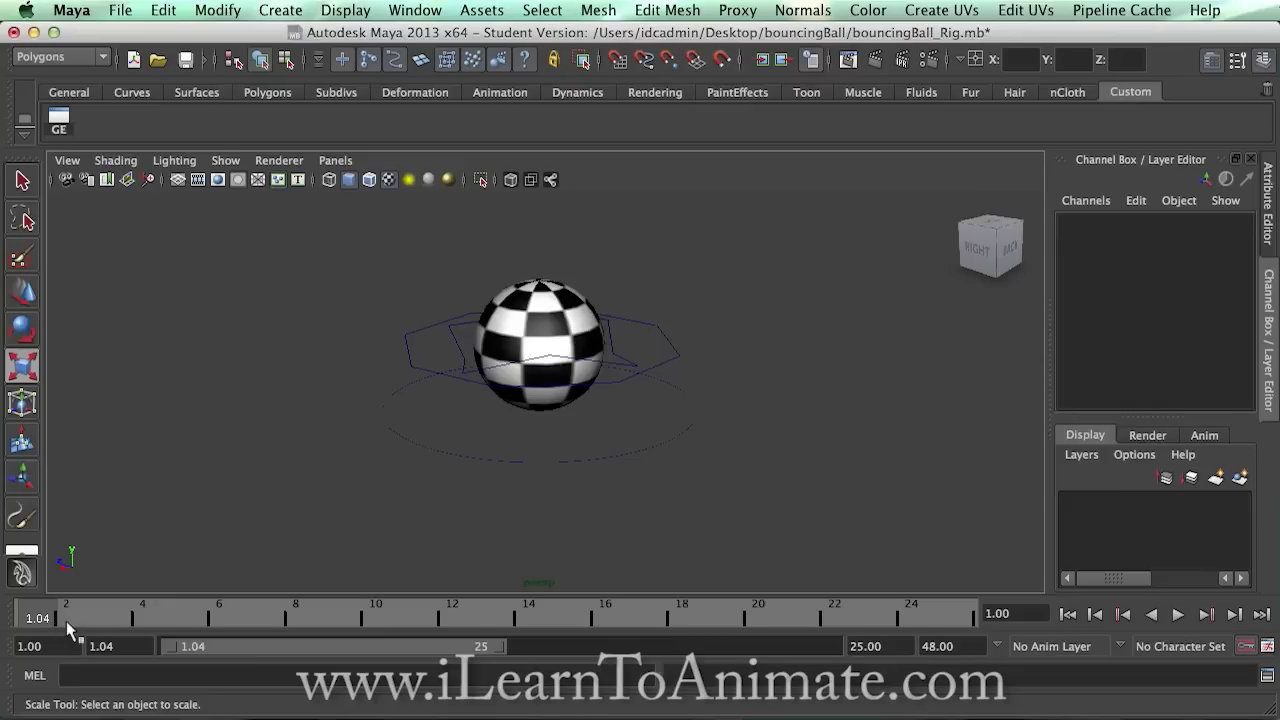
Step: Check the time slider playback settings and the working time unit in the preferences
{"action": "left_click", "coordinate": [1267, 647]}
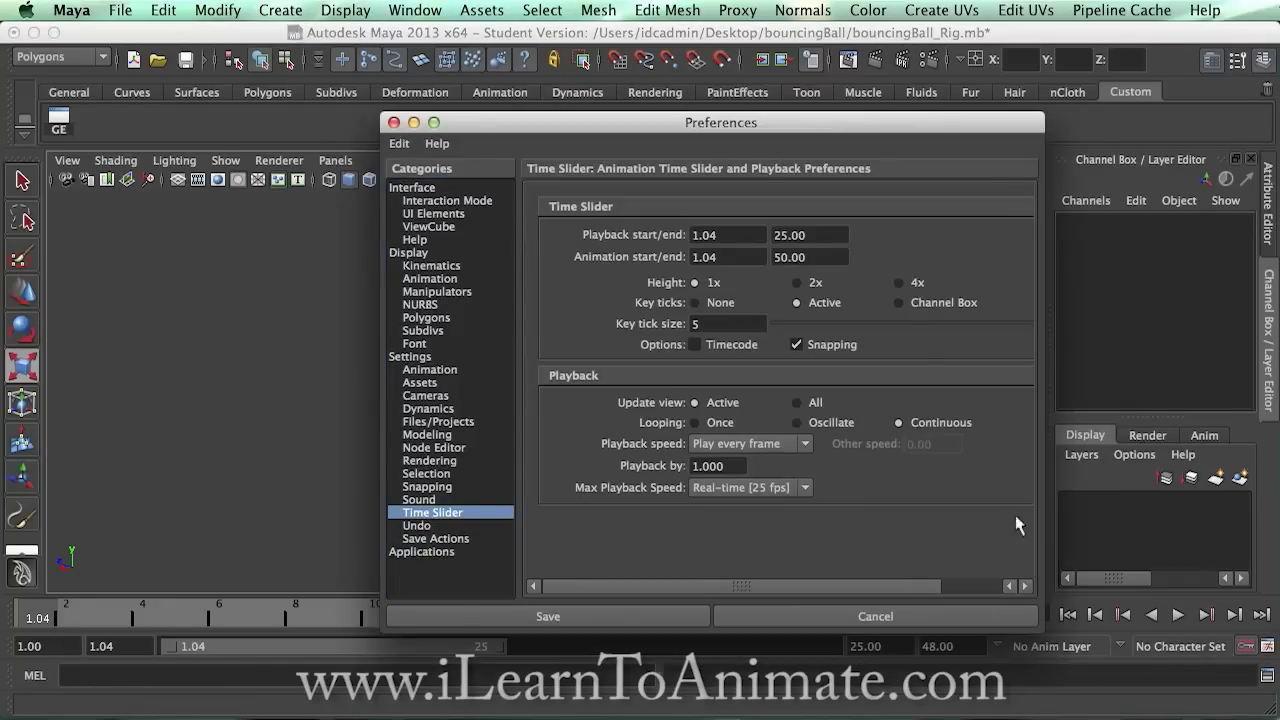
{"action": "left_click", "coordinate": [420, 357]}
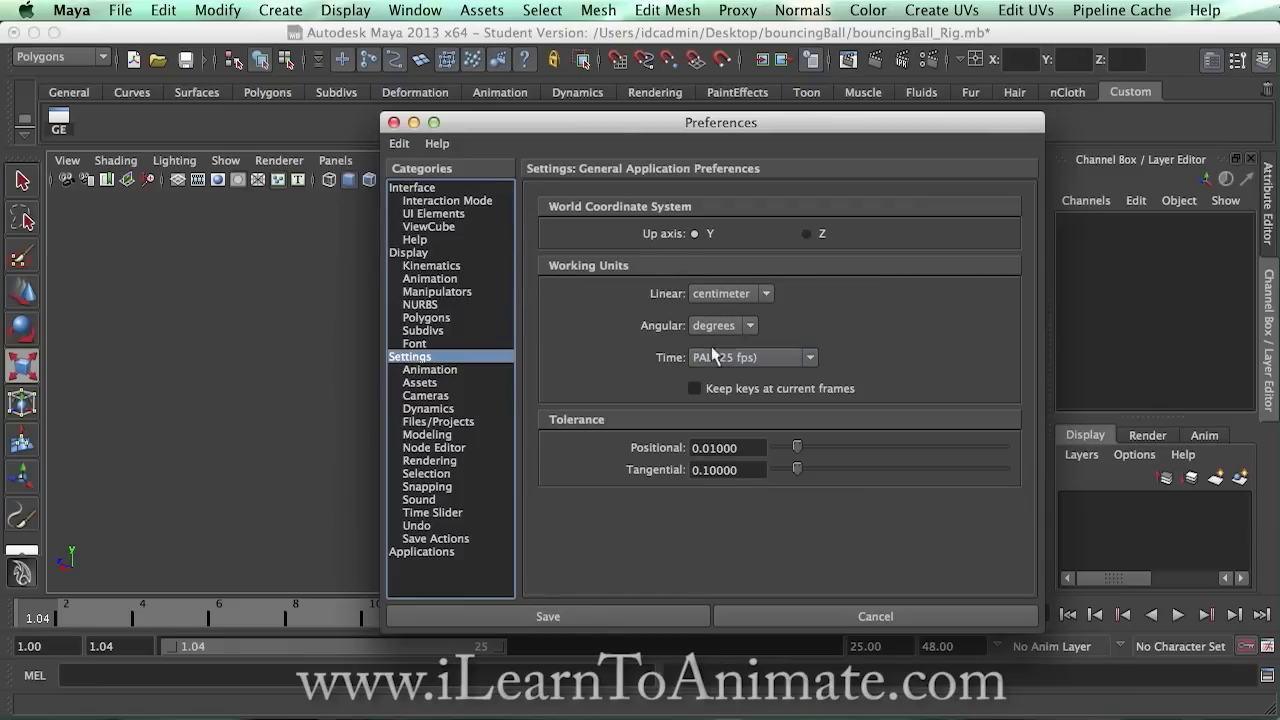
{"action": "left_click", "coordinate": [395, 123]}
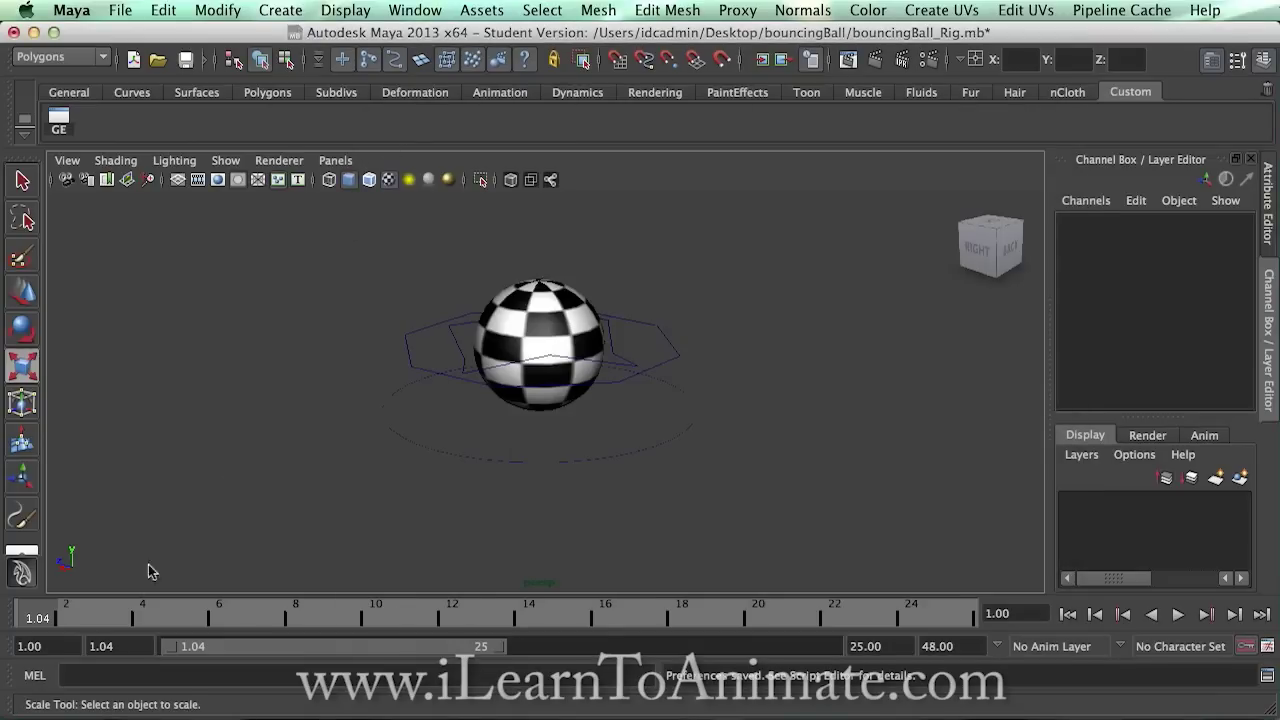
Step: Set the playback start to frame 1 and extend the playback range to end at frame 50
{"action": "double_click", "coordinate": [125, 646]}
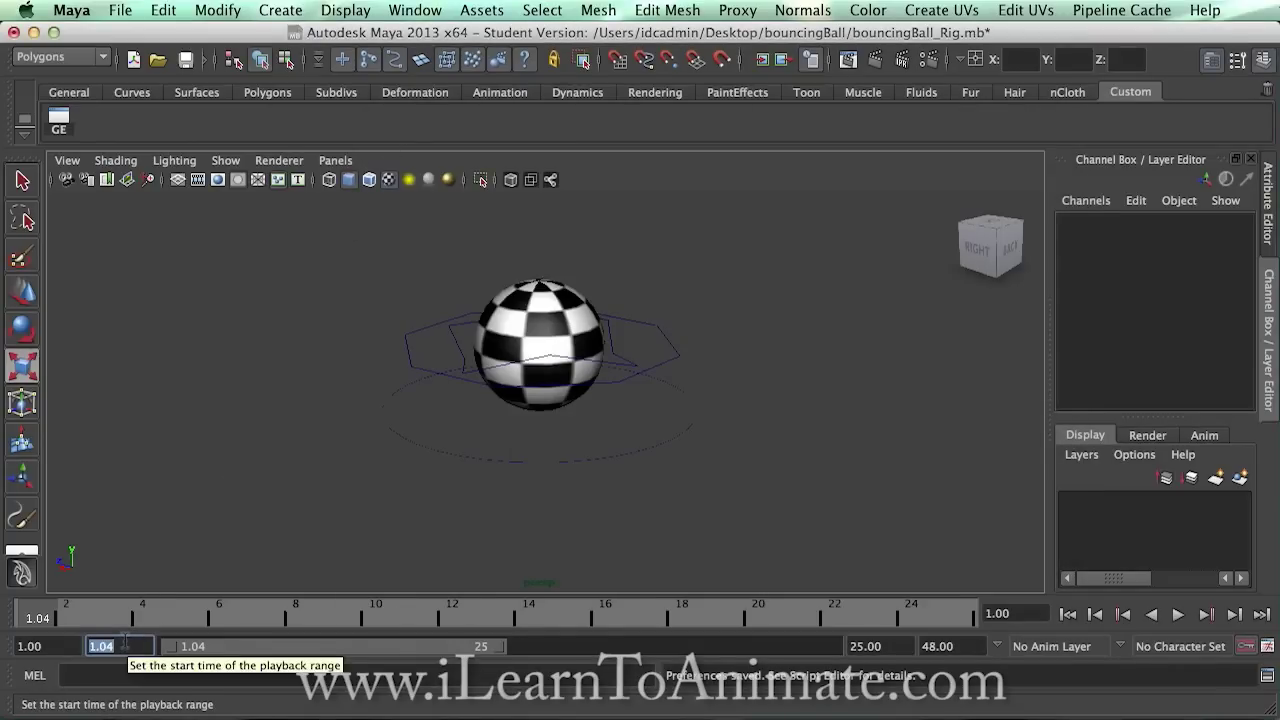
{"action": "type", "text": "1"}
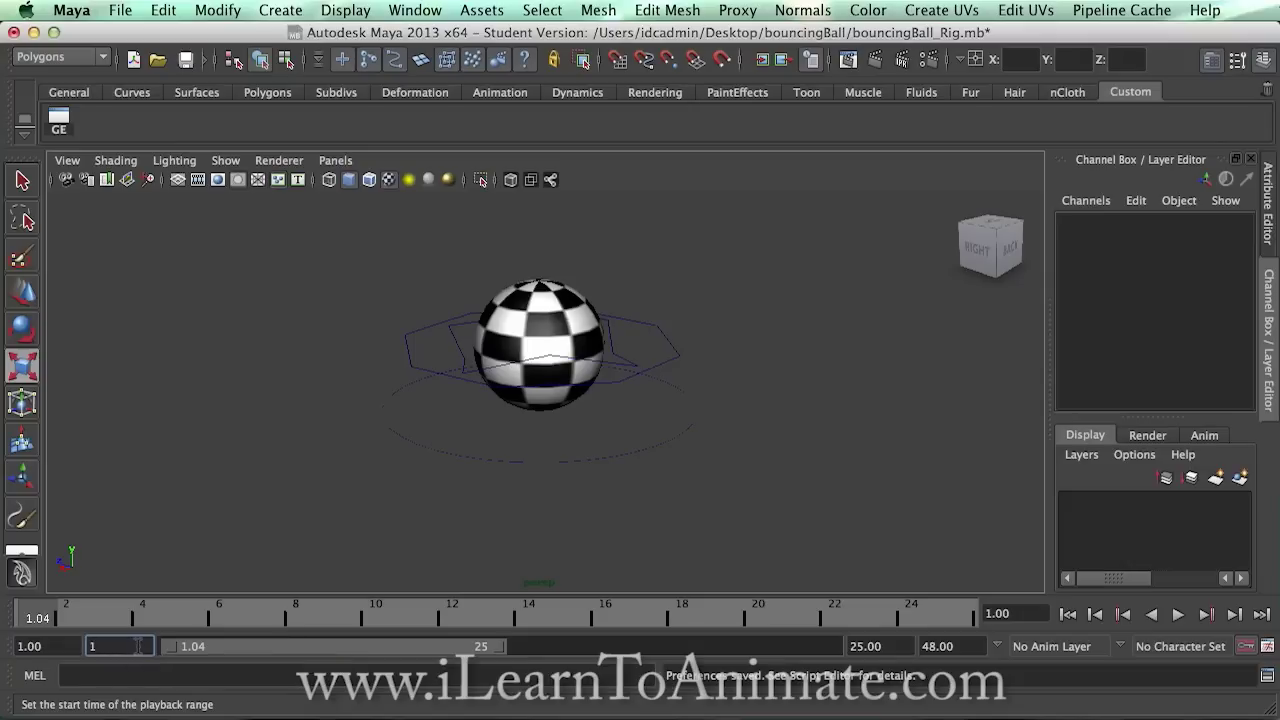
{"action": "key", "text": "Return"}
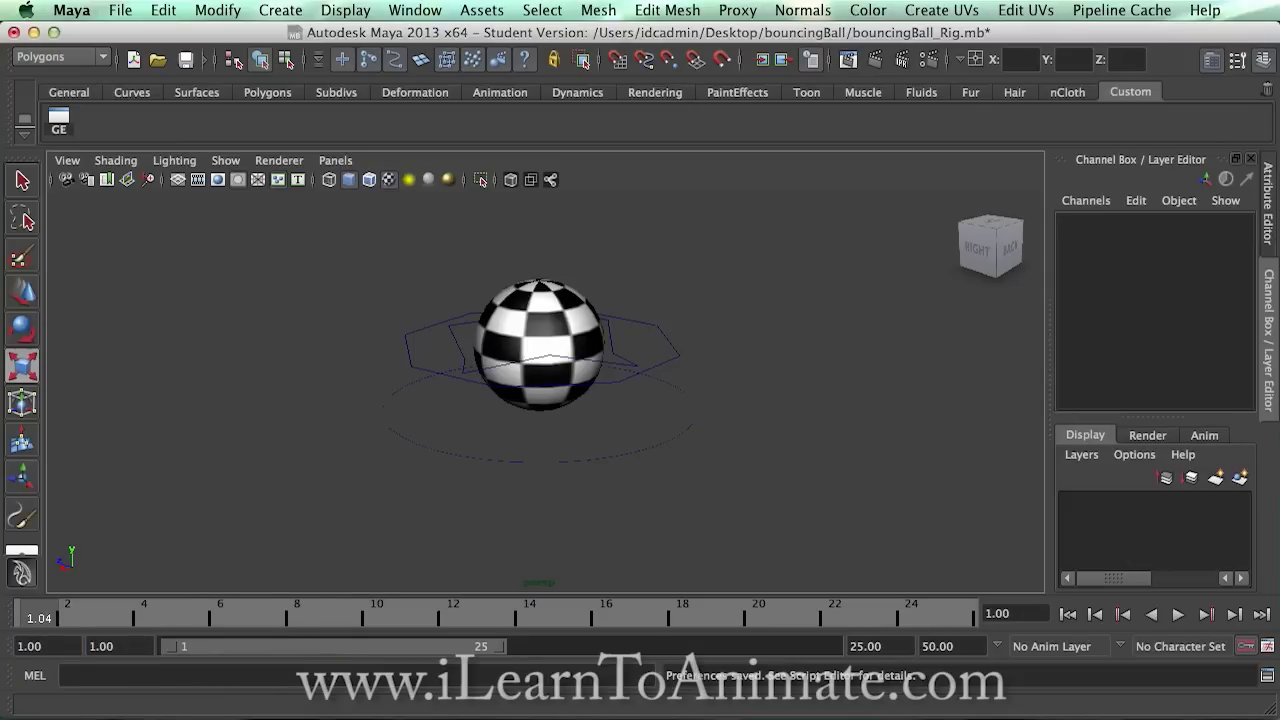
{"action": "left_click", "coordinate": [172, 648]}
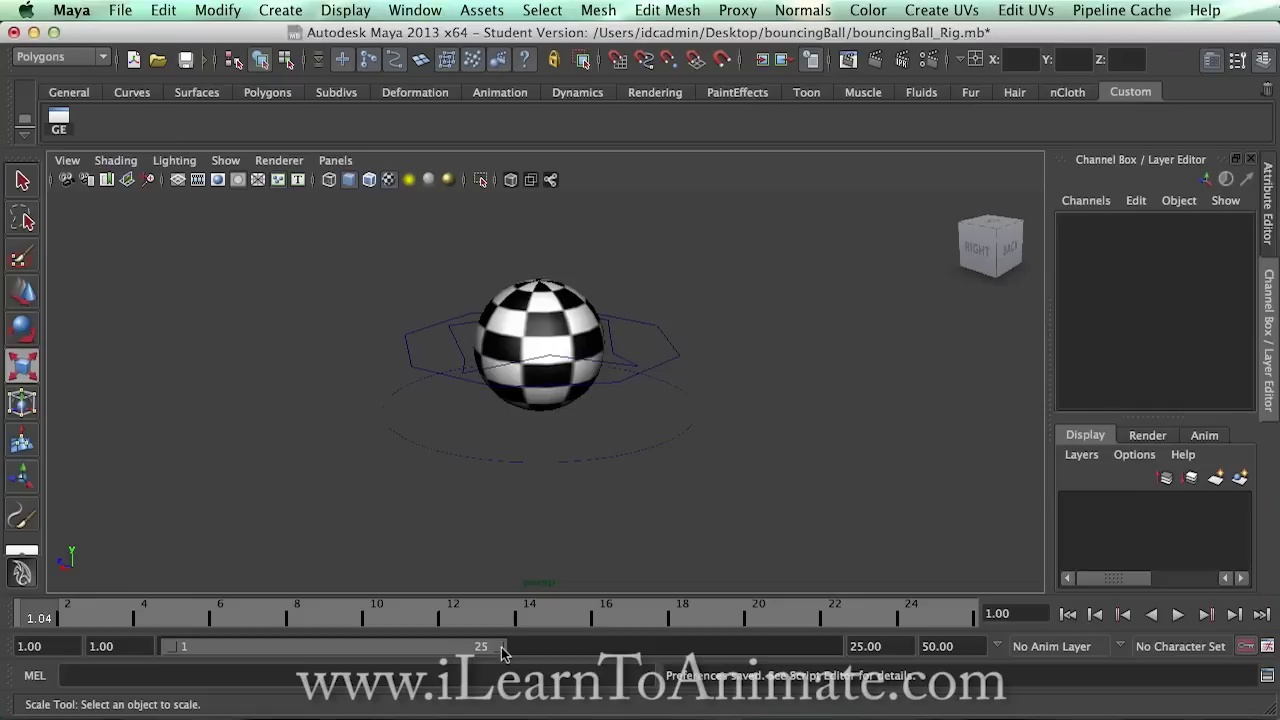
{"action": "left_click", "coordinate": [501, 649]}
{"action": "left_click_drag", "start_coordinate": [501, 649], "coordinate": [866, 640]}
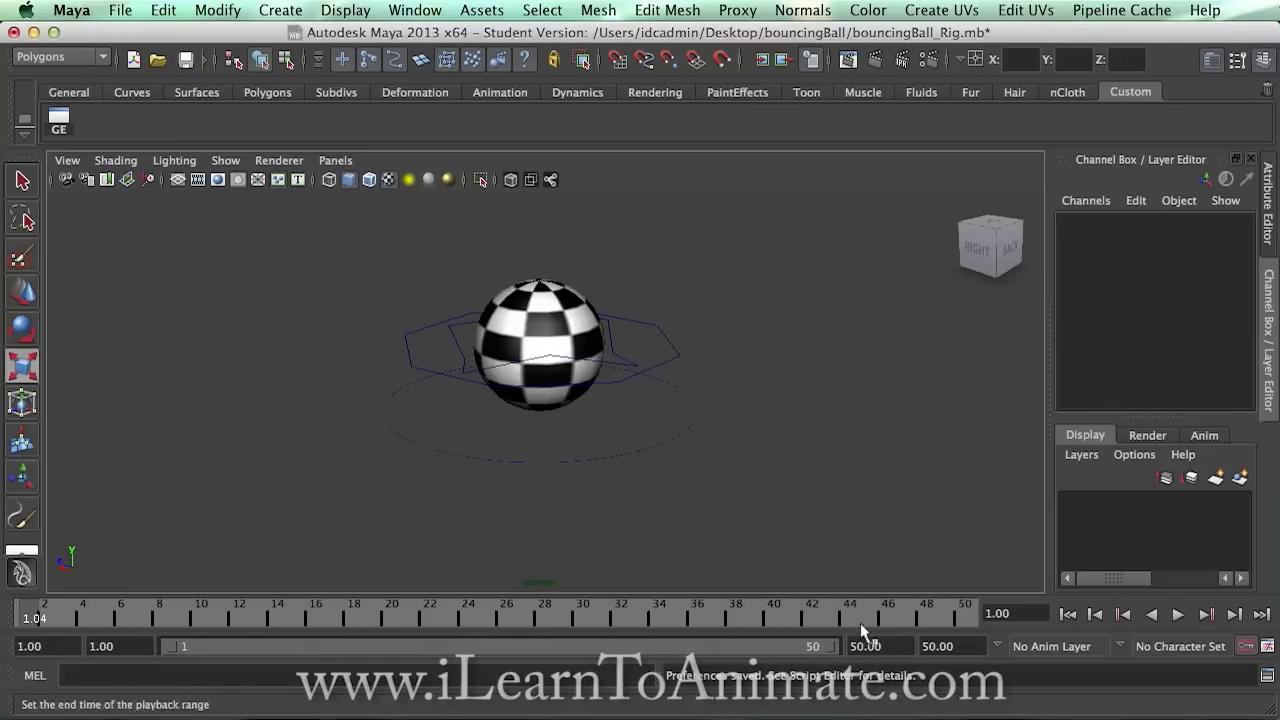
Step: Return to frame 1 and show the ball in the side view with room above it
{"action": "left_click", "coordinate": [770, 618]}
{"action": "left_click_drag", "start_coordinate": [770, 618], "coordinate": [33, 617]}
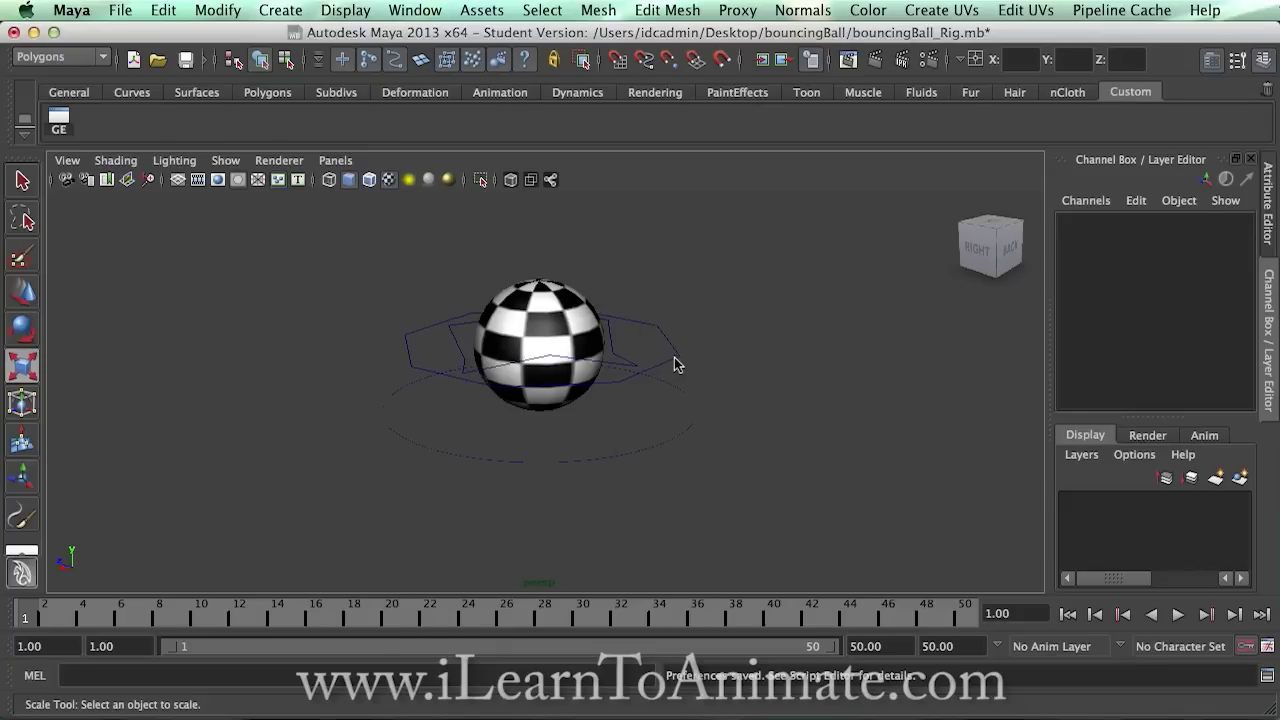
{"action": "key", "text": "space"}
{"action": "key", "text": "space"}
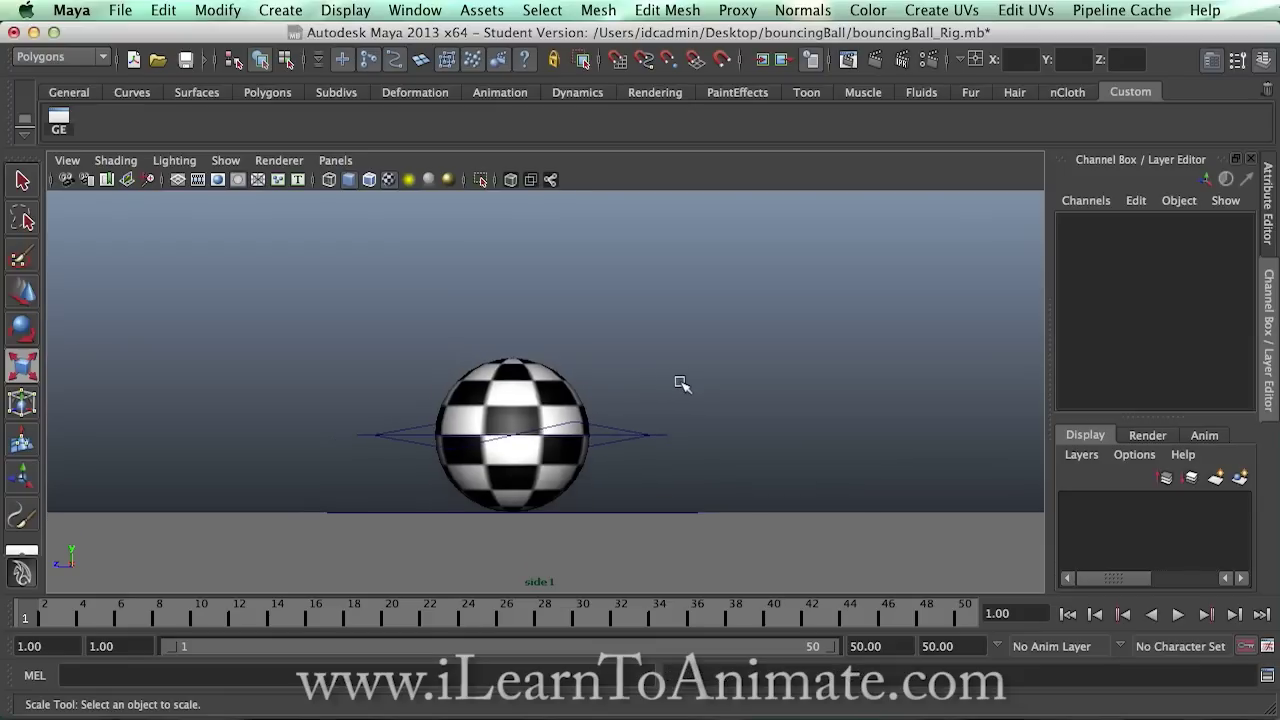
{"action": "scroll", "coordinate": [682, 386], "scroll_direction": "down", "scroll_amount": 3}
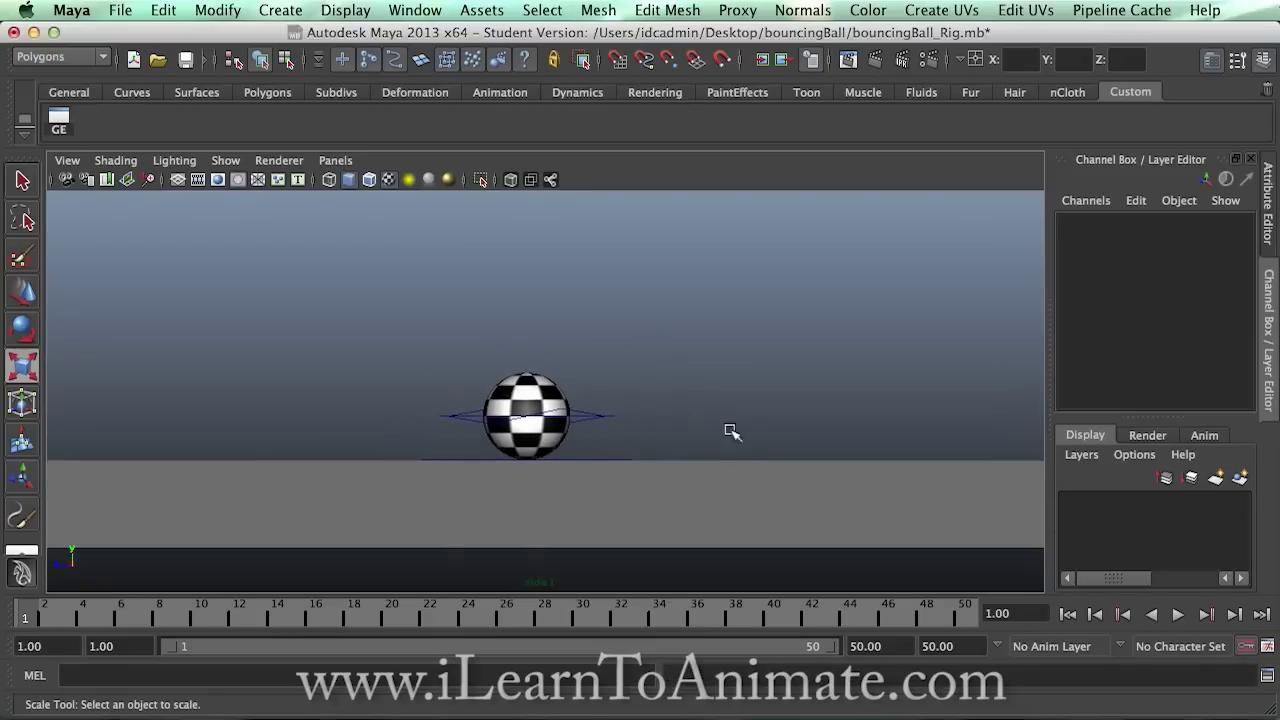
{"action": "middle_click_drag", "start_coordinate": [700, 386], "coordinate": [778, 474], "text": "alt"}
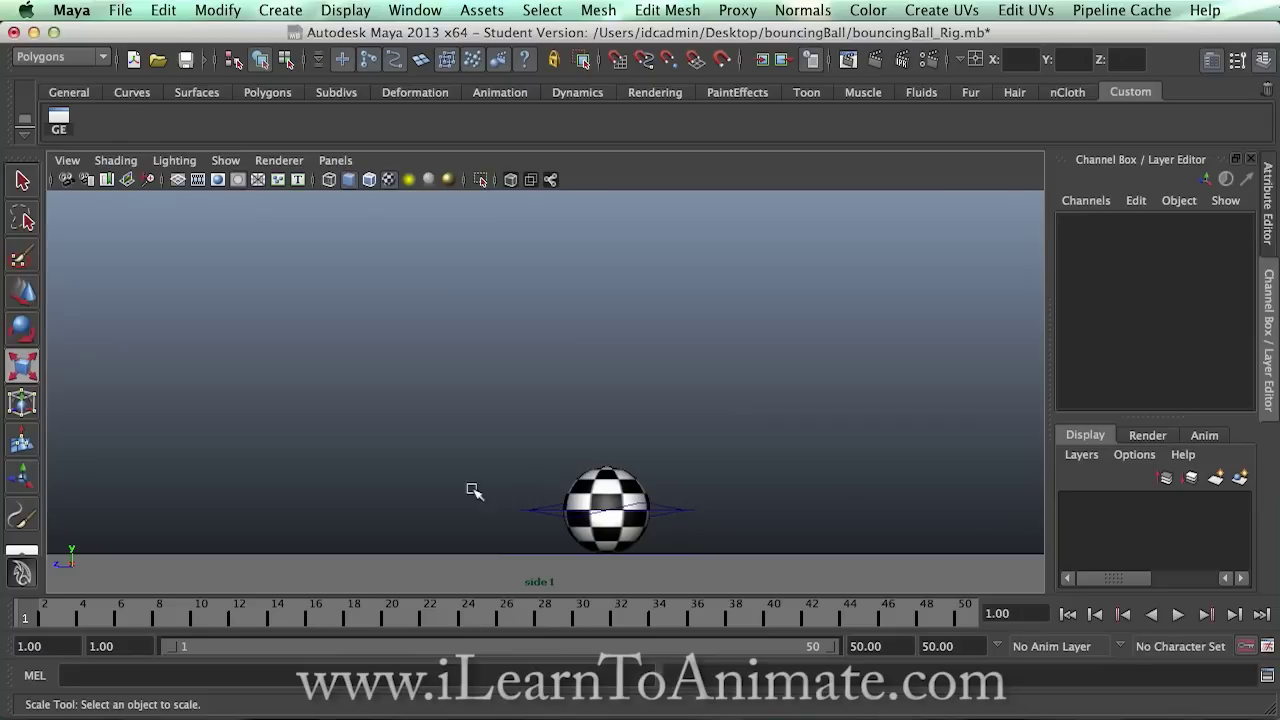
Step: Select the Ball_Translate control with the Move tool and set a keyframe on it at frame 1
{"action": "left_click", "coordinate": [525, 511]}
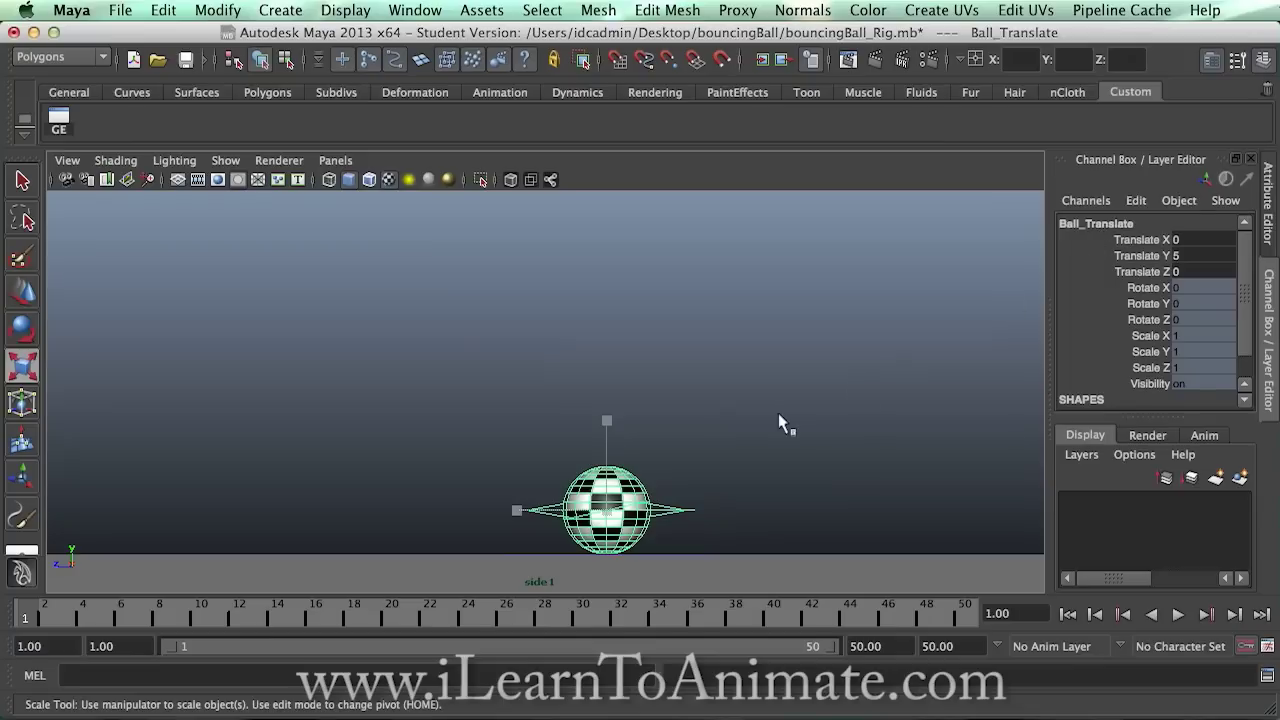
{"action": "key", "text": "w"}
{"action": "middle_click_drag", "start_coordinate": [757, 428], "coordinate": [688, 424], "text": "alt"}
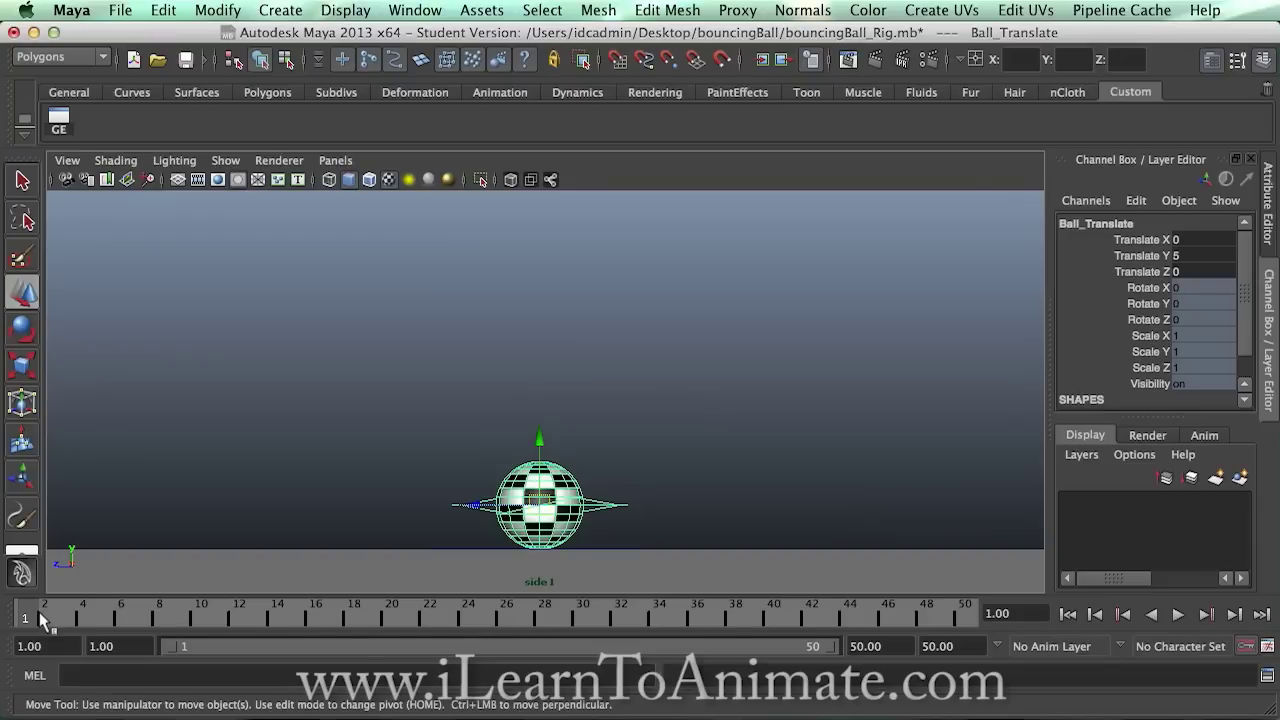
{"action": "key", "text": "s"}
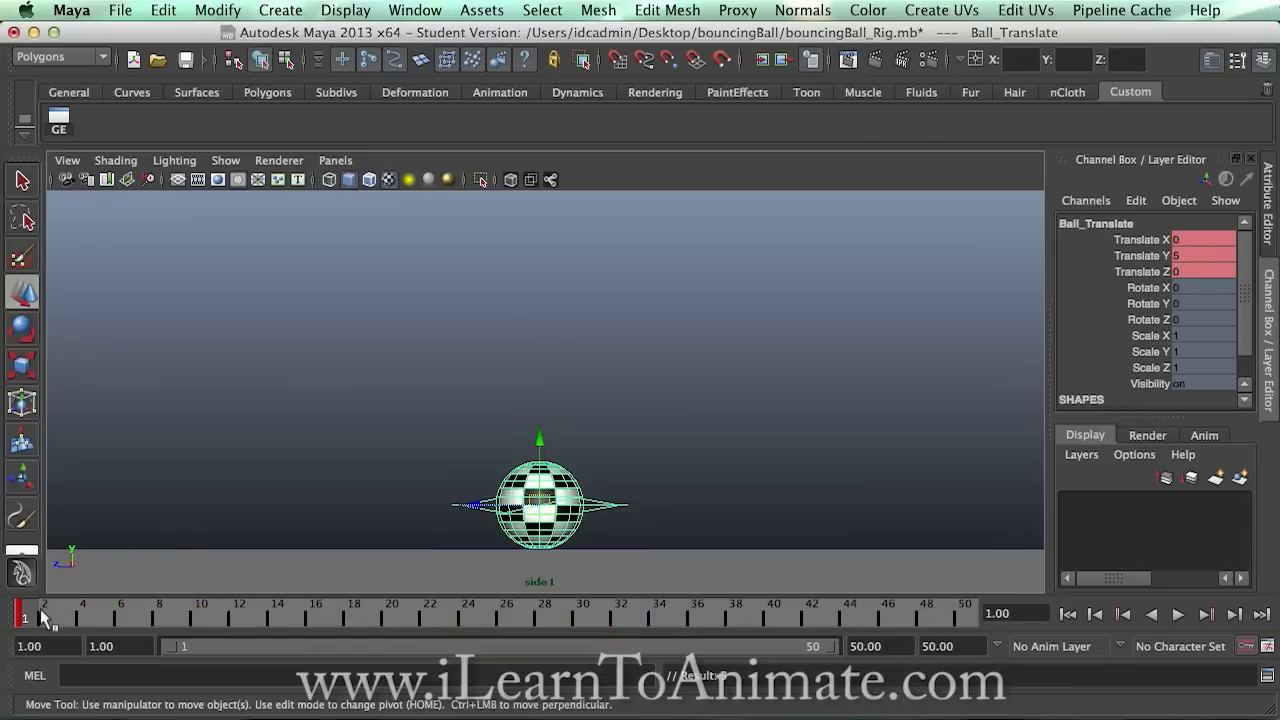
Step: Raise the ball straight up at frame 1 and set its Translate Y to 50
{"action": "mouse_move", "coordinate": [35, 617]}
{"action": "left_mouse_down"}
{"action": "mouse_move", "coordinate": [200, 615]}
{"action": "mouse_move", "coordinate": [25, 614]}
{"action": "left_mouse_up"}
{"action": "left_click_drag", "start_coordinate": [540, 440], "coordinate": [514, 329]}
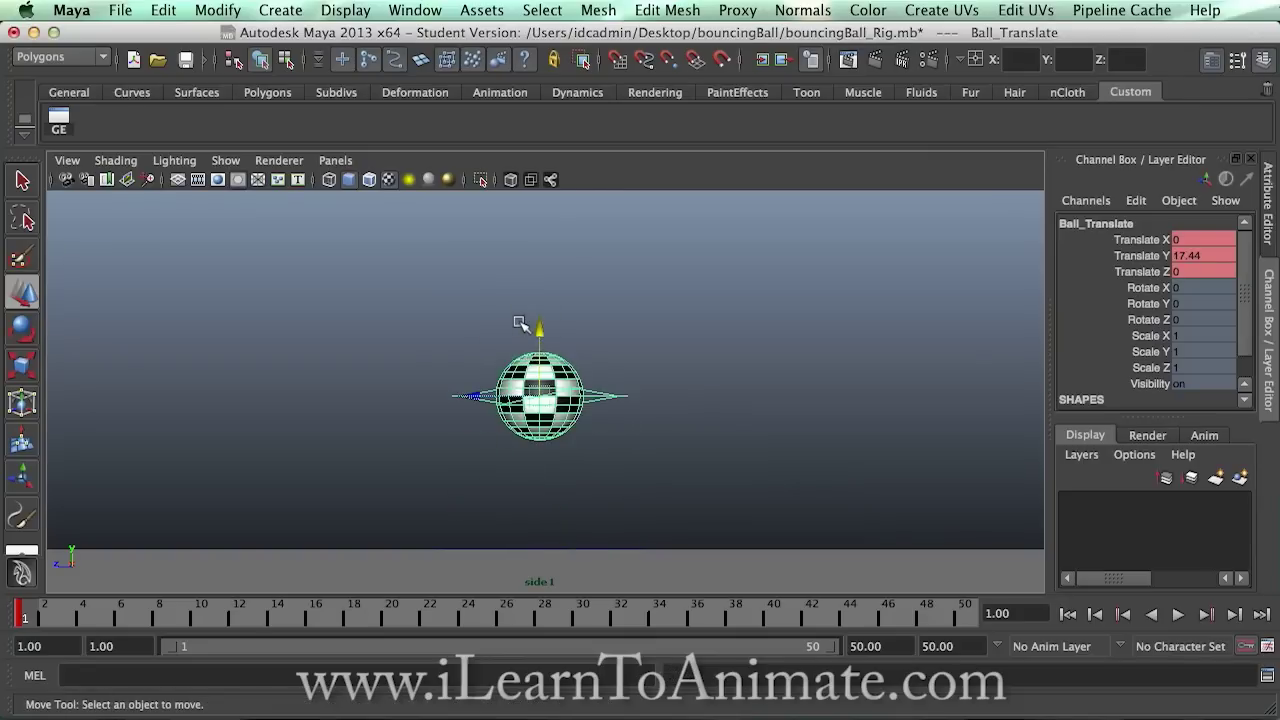
{"action": "left_click", "coordinate": [525, 320]}
{"action": "left_click", "coordinate": [637, 409]}
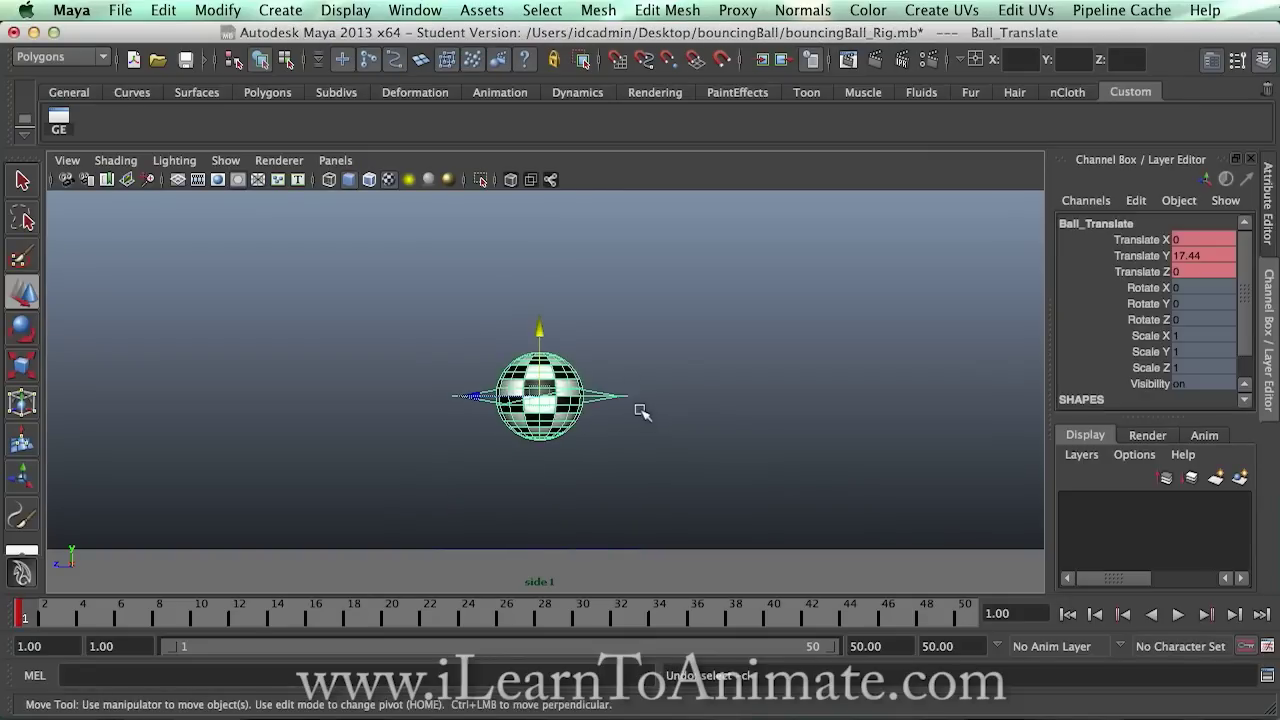
{"action": "left_click_drag", "start_coordinate": [543, 332], "coordinate": [540, 206]}
{"action": "scroll", "coordinate": [779, 349], "scroll_direction": "down", "scroll_amount": 4}
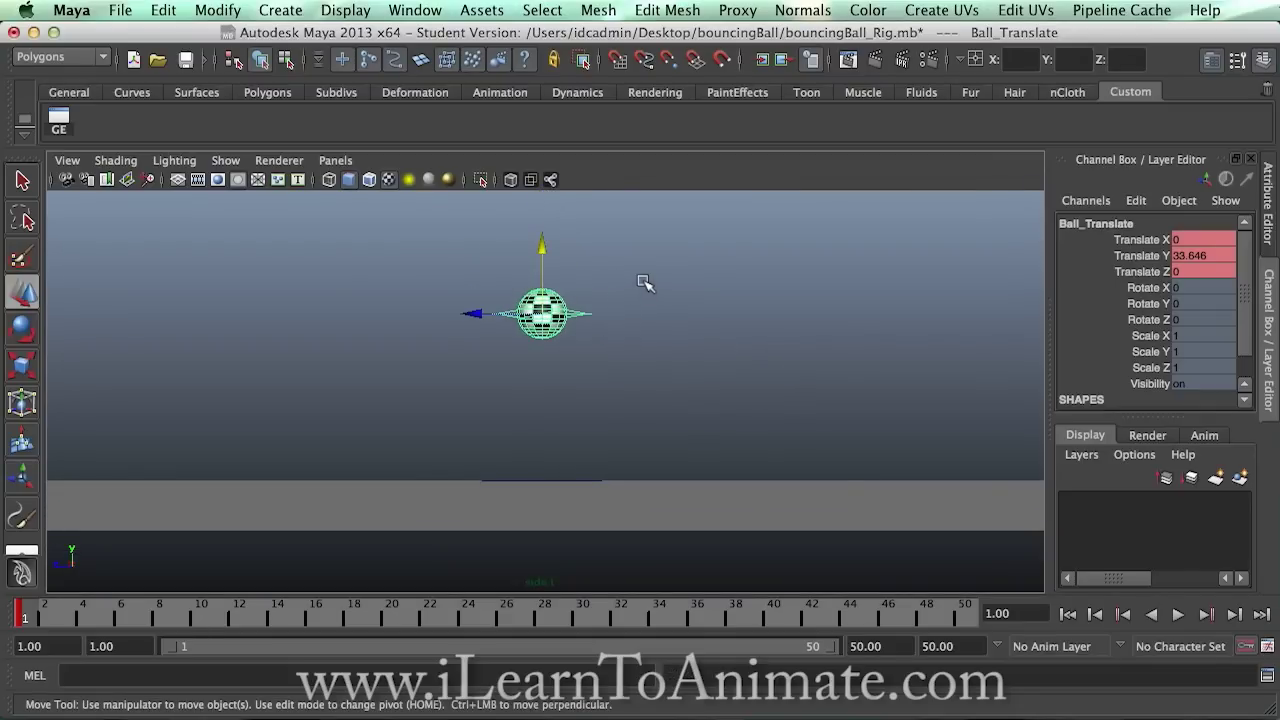
{"action": "middle_click_drag", "start_coordinate": [645, 283], "coordinate": [660, 360], "text": "alt"}
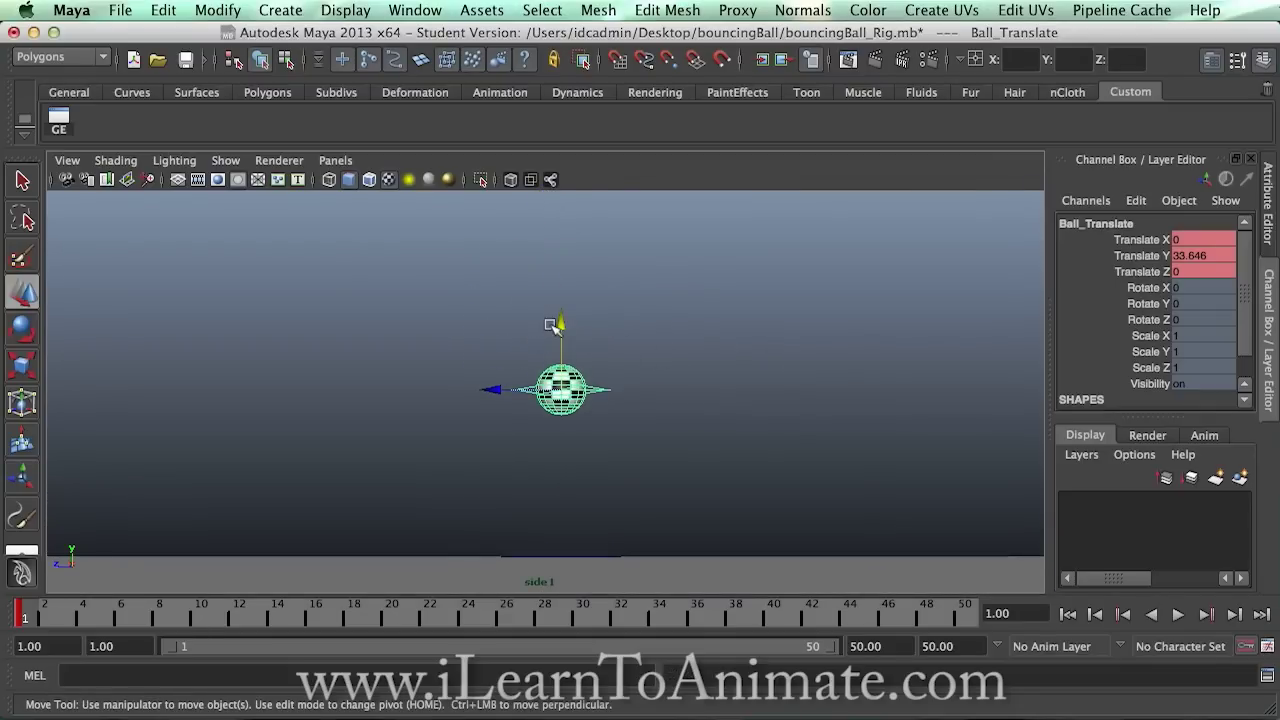
{"action": "left_click_drag", "start_coordinate": [563, 325], "coordinate": [569, 229]}
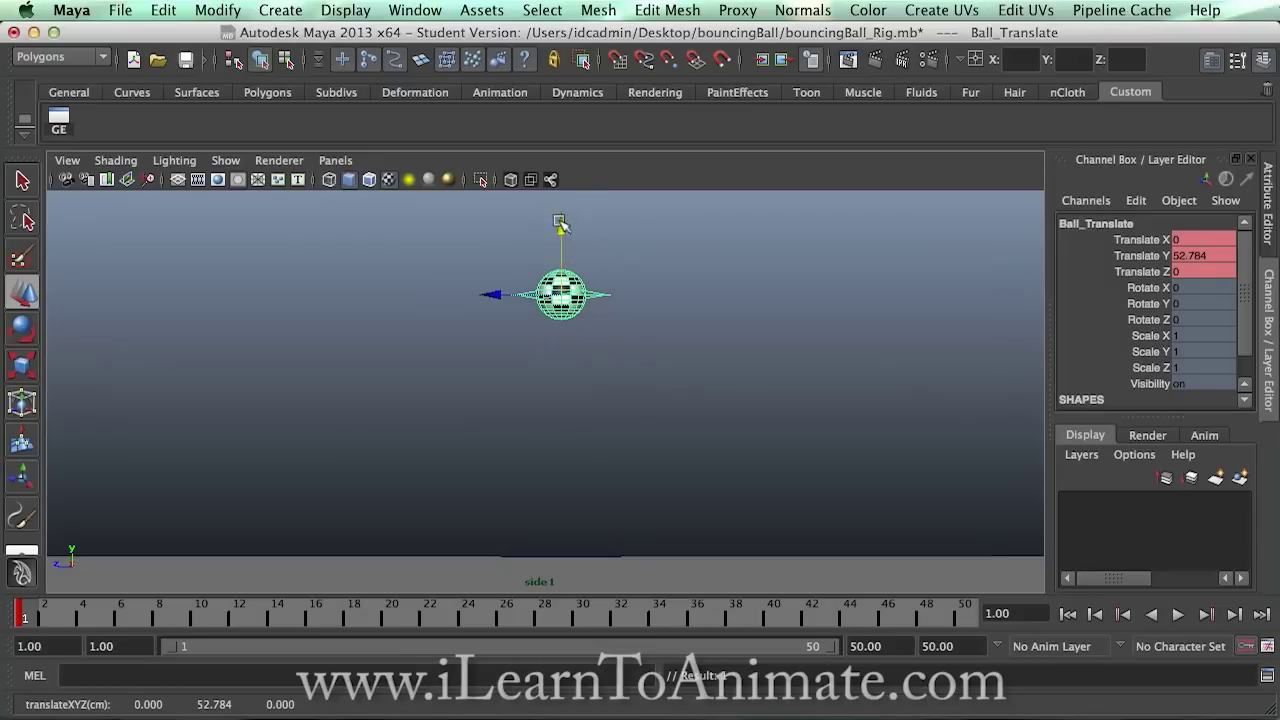
{"action": "double_click", "coordinate": [1215, 256]}
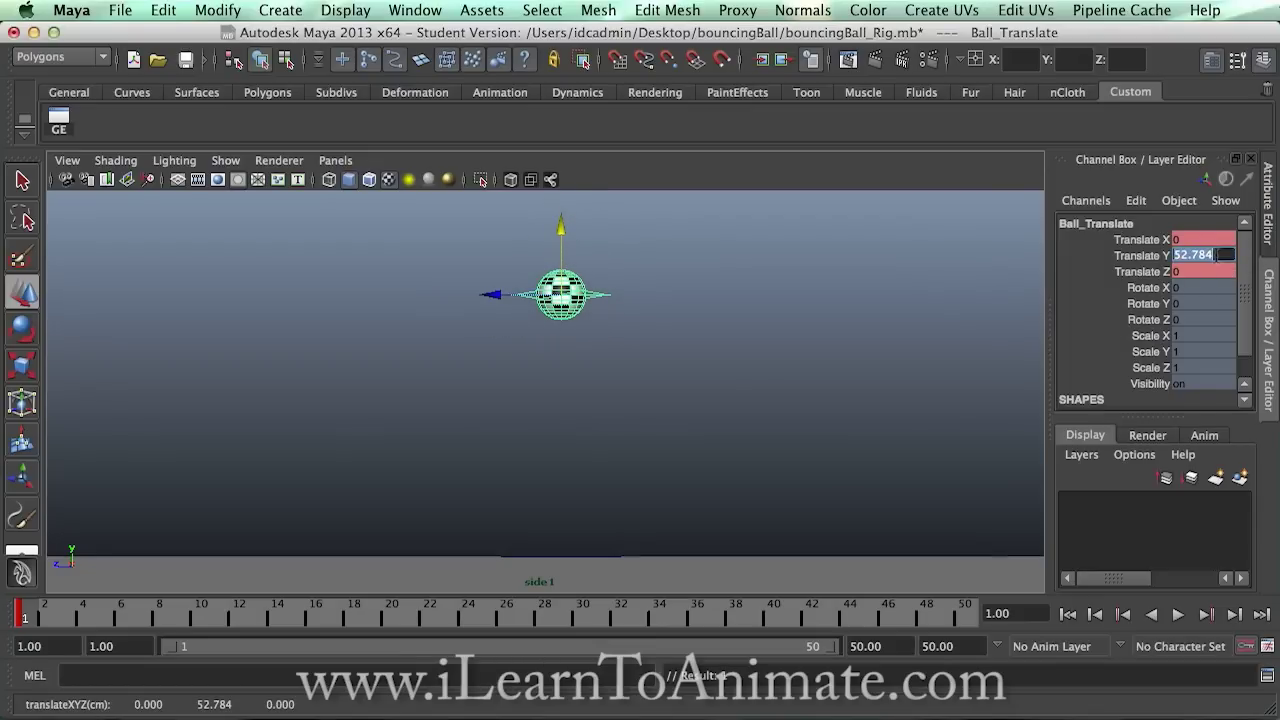
{"action": "type", "text": "100"}
{"action": "key", "text": "Return"}
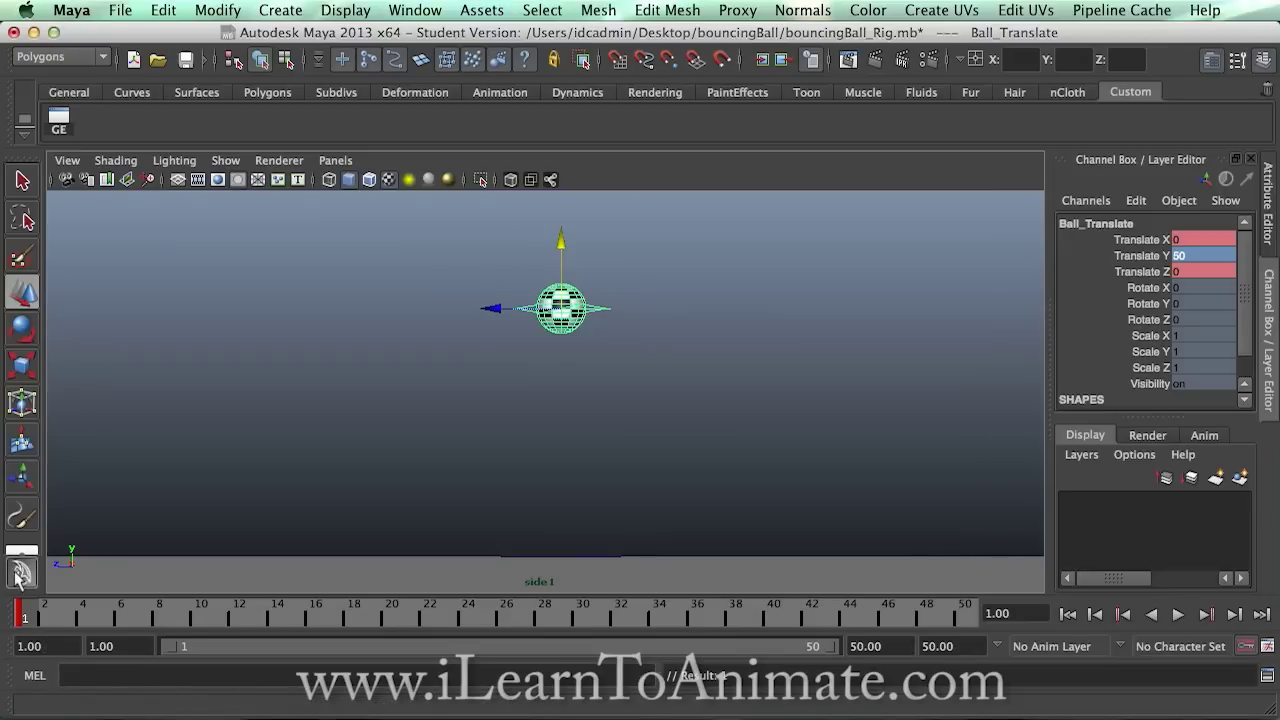
Step: Lower the ball to the ground at frame 10 with Translate Y set to 5, and scrub through the fall from frame 1
{"action": "mouse_move", "coordinate": [35, 618]}
{"action": "left_mouse_down"}
{"action": "mouse_move", "coordinate": [236, 622]}
{"action": "mouse_move", "coordinate": [200, 613]}
{"action": "left_mouse_up"}
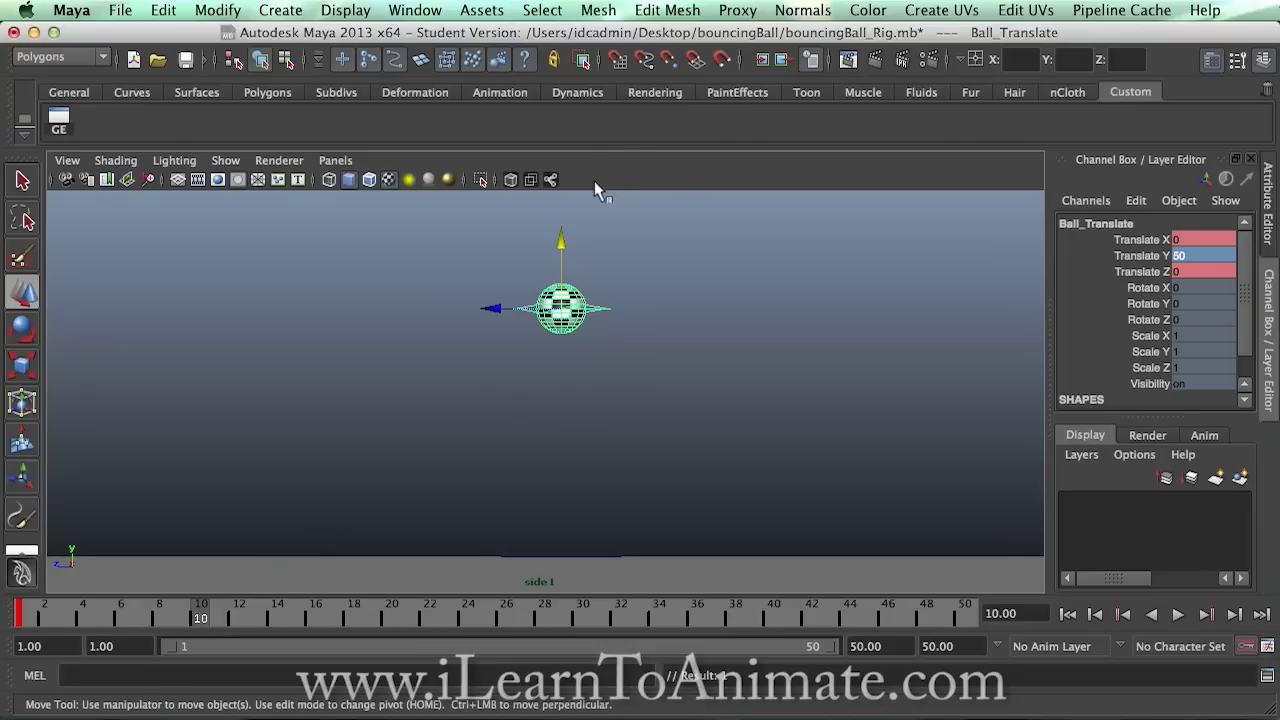
{"action": "left_click_drag", "start_coordinate": [565, 250], "coordinate": [587, 375]}
{"action": "left_click_drag", "start_coordinate": [563, 289], "coordinate": [568, 465]}
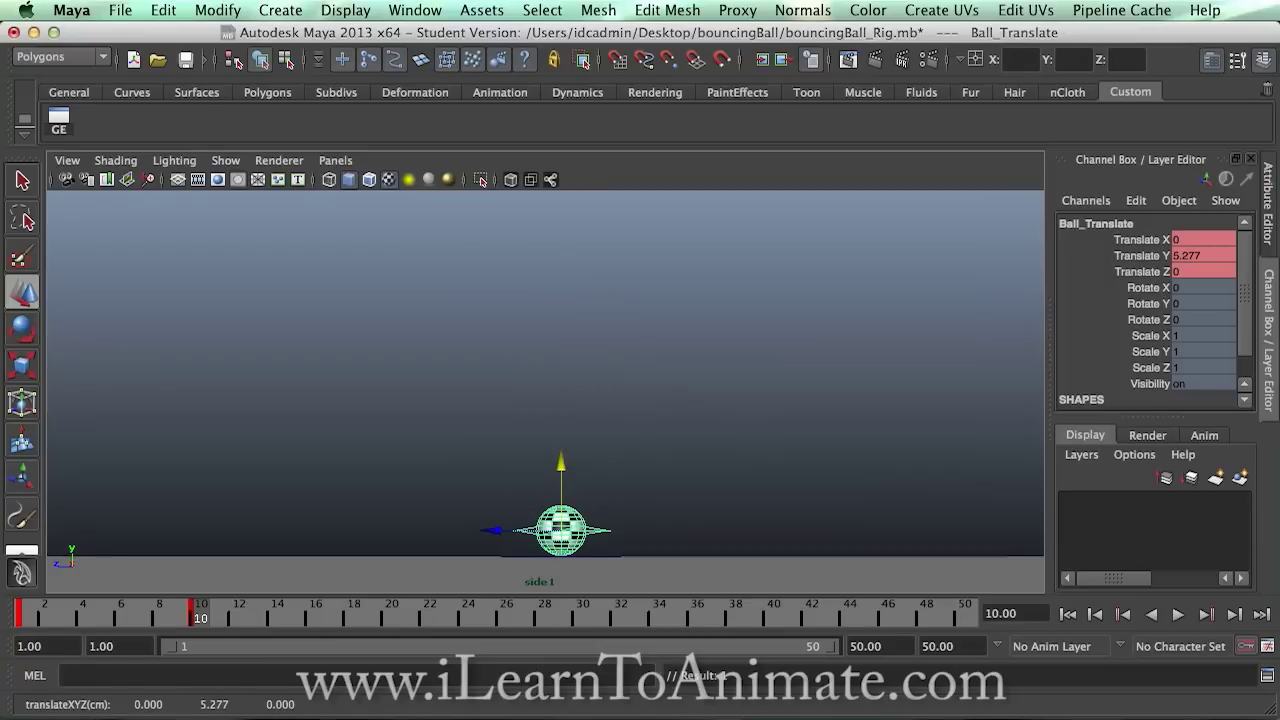
{"action": "double_click", "coordinate": [1190, 257]}
{"action": "type", "text": "5"}
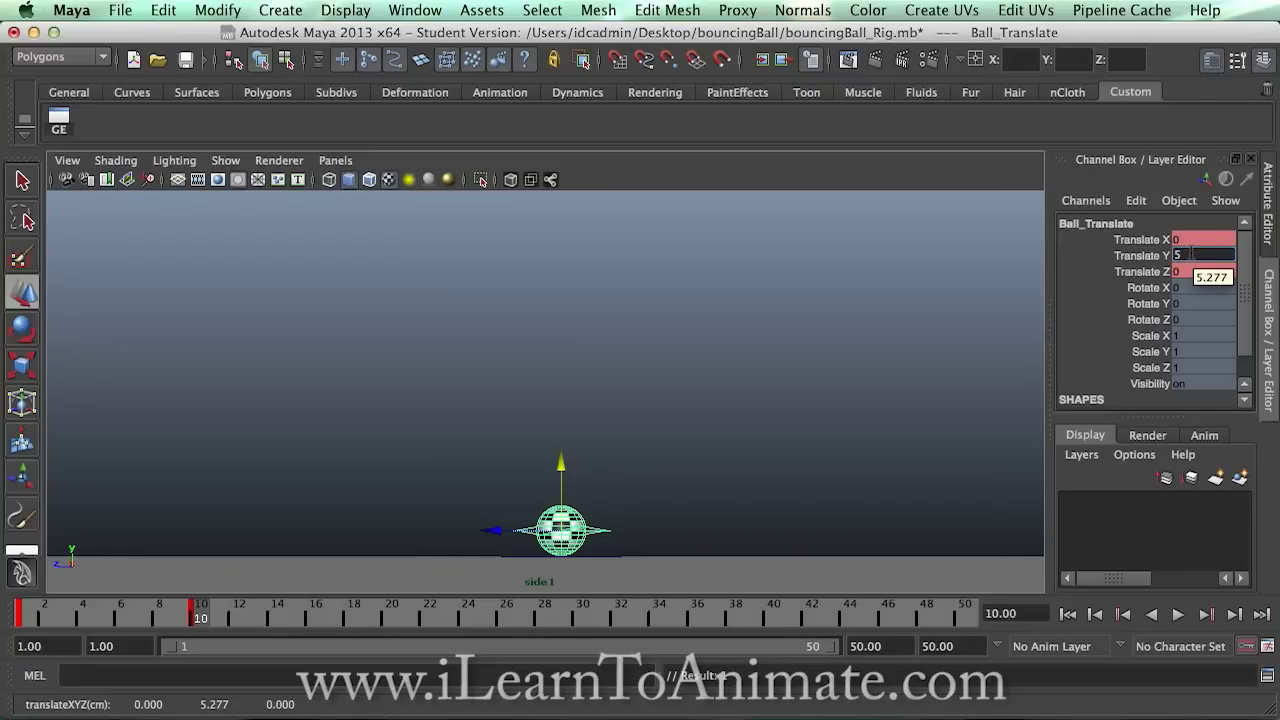
{"action": "key", "text": "Return"}
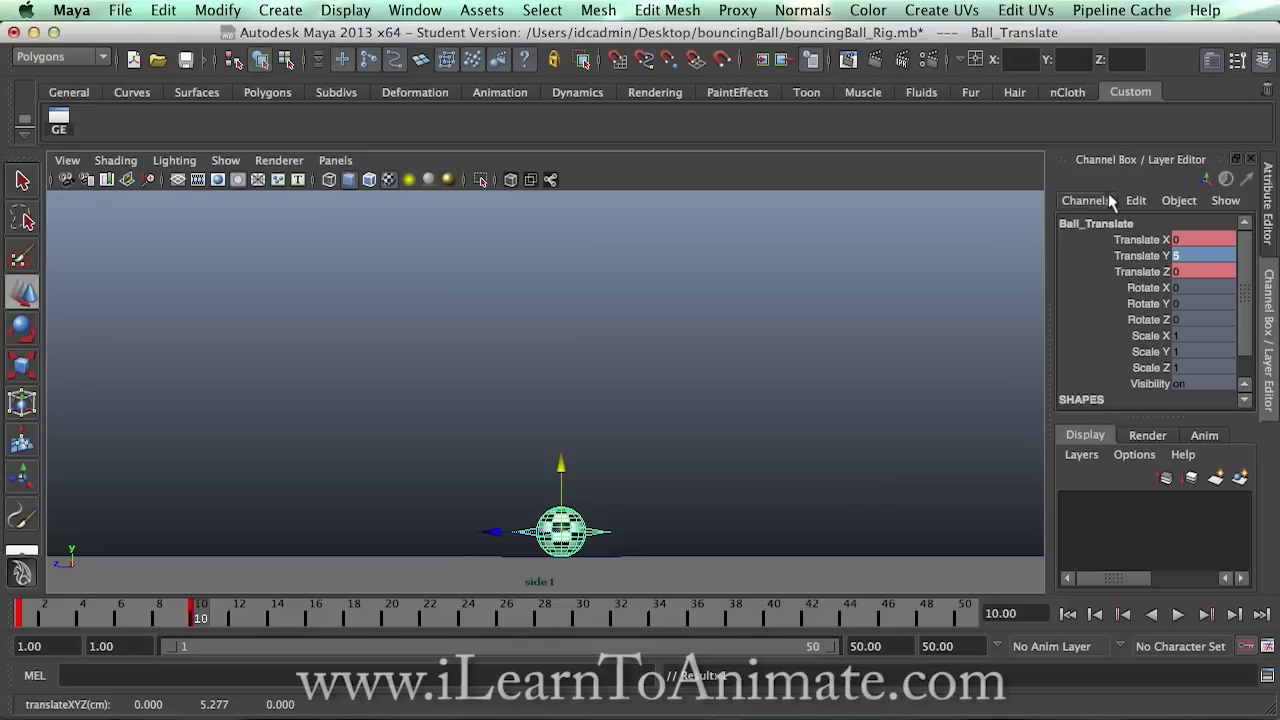
{"action": "key", "text": "Return"}
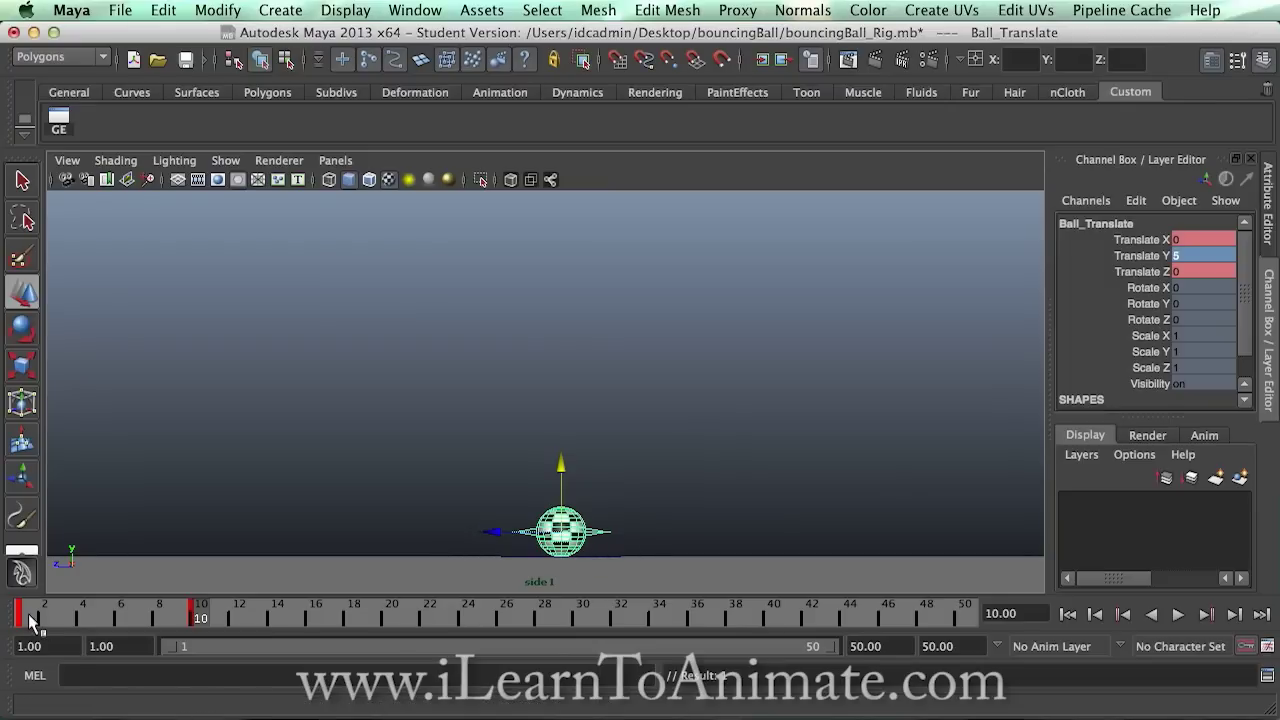
{"action": "left_click", "coordinate": [28, 617]}
{"action": "left_click_drag", "start_coordinate": [28, 617], "coordinate": [201, 615]}
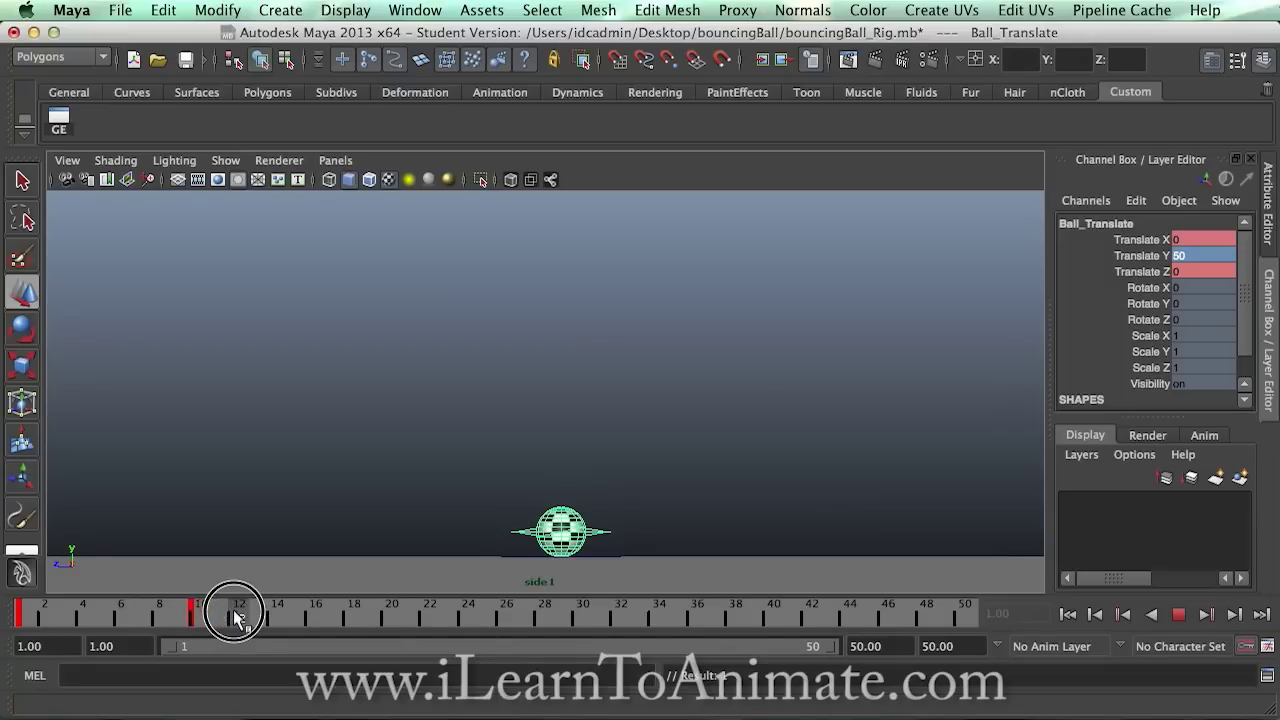
Step: Move to frame 20 and raise the ball back up to a keyed Translate Y of about 49.9
{"action": "left_click_drag", "start_coordinate": [308, 608], "coordinate": [393, 620]}
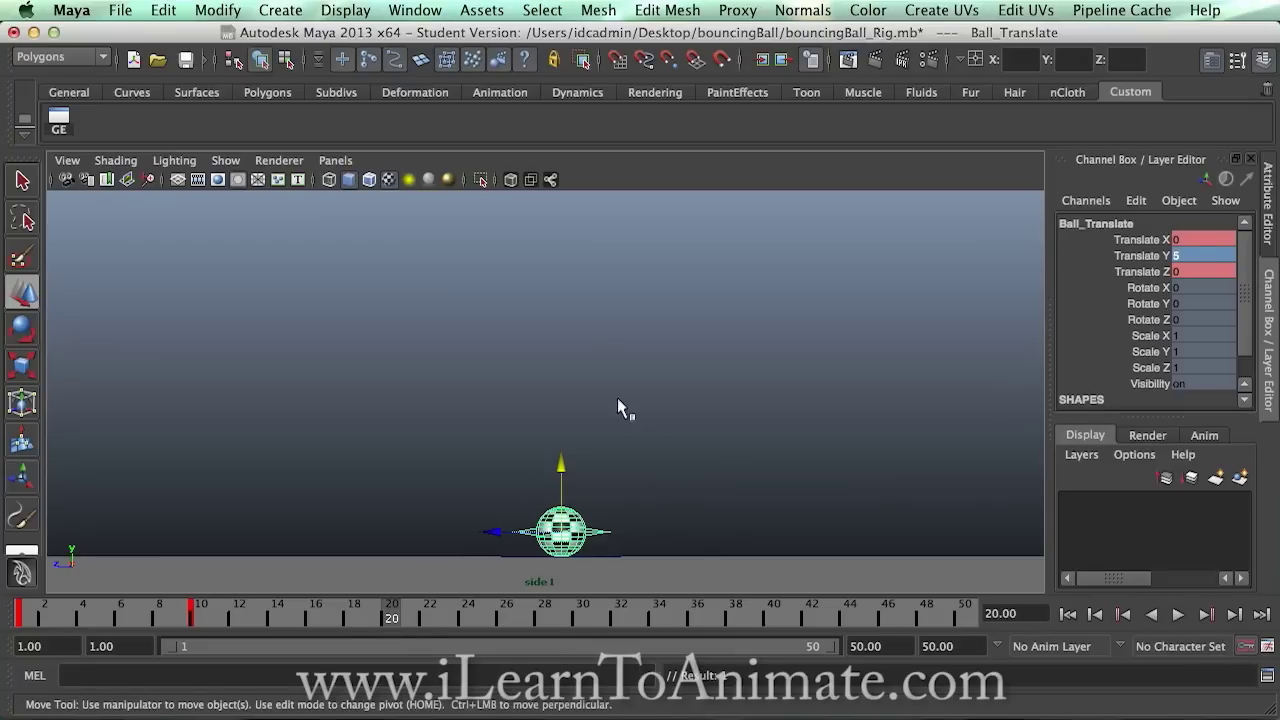
{"action": "left_click_drag", "start_coordinate": [562, 474], "coordinate": [571, 329]}
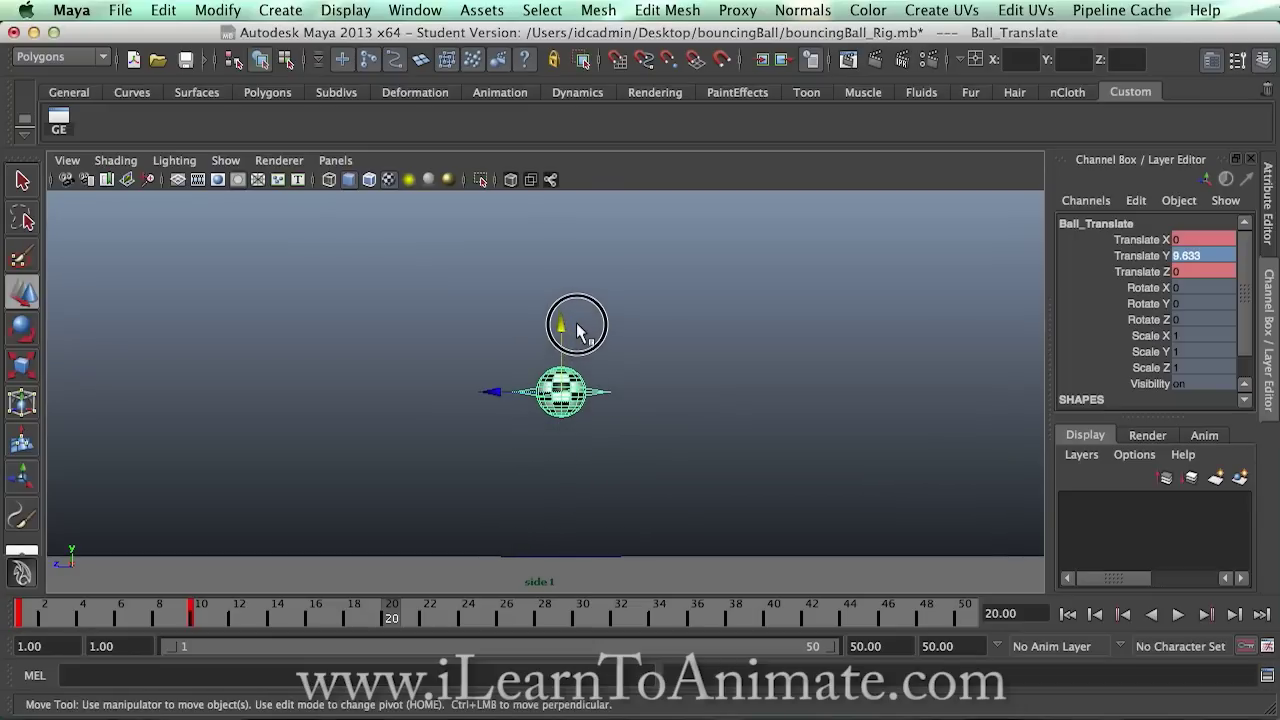
{"action": "left_click", "coordinate": [573, 307]}
{"action": "key", "text": "z"}
{"action": "left_click_drag", "start_coordinate": [571, 322], "coordinate": [562, 240]}
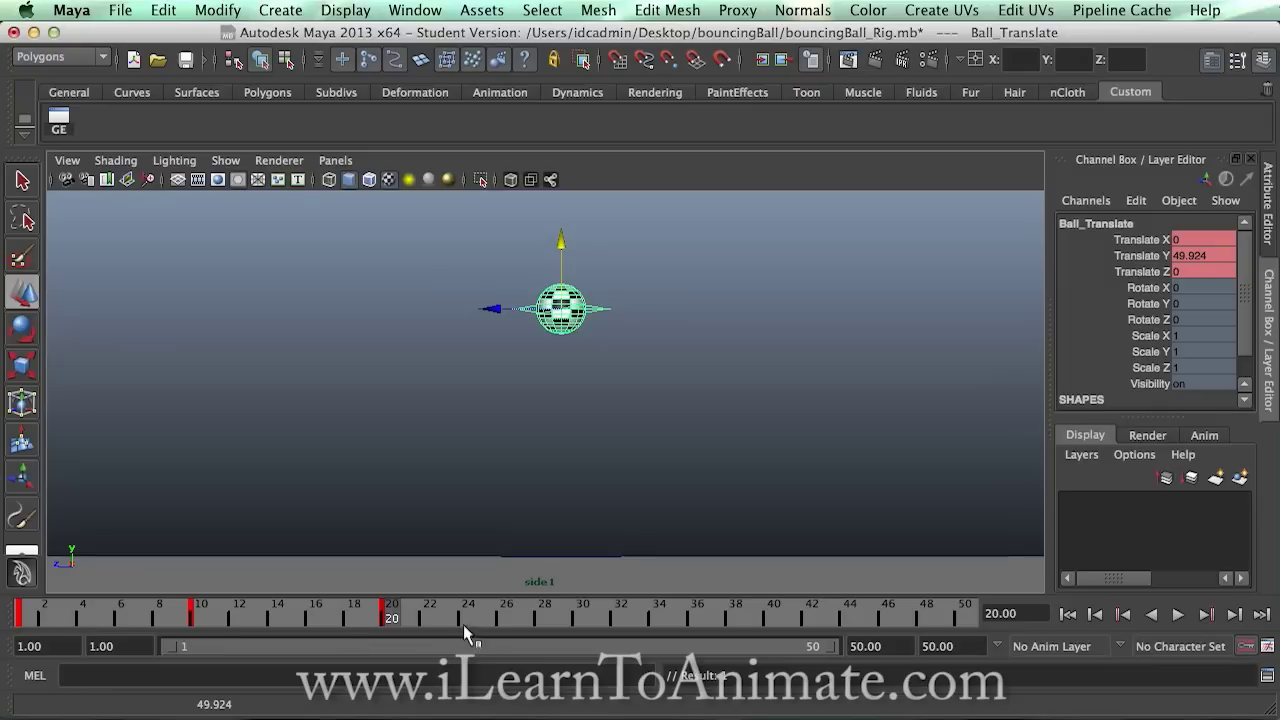
Step: Try a key tick size of 1 in the time slider preferences, set it back to 5, and save
{"action": "left_click", "coordinate": [1267, 646]}
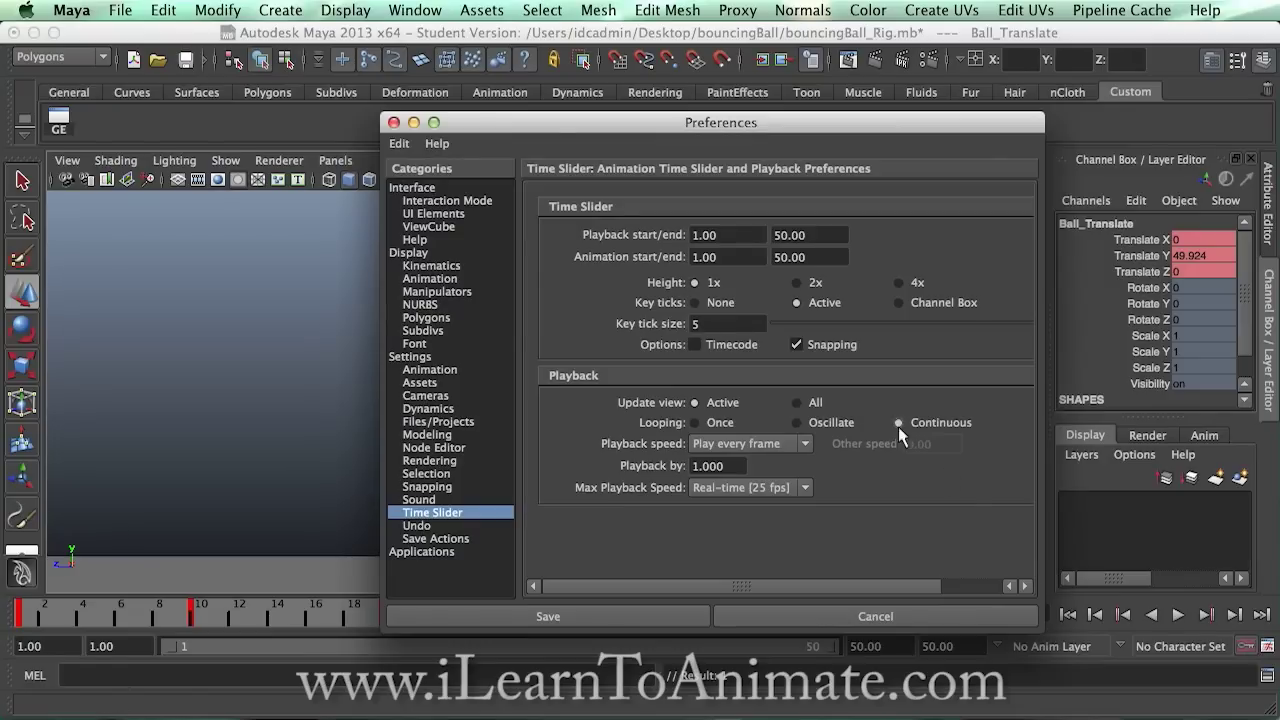
{"action": "left_click", "coordinate": [811, 323]}
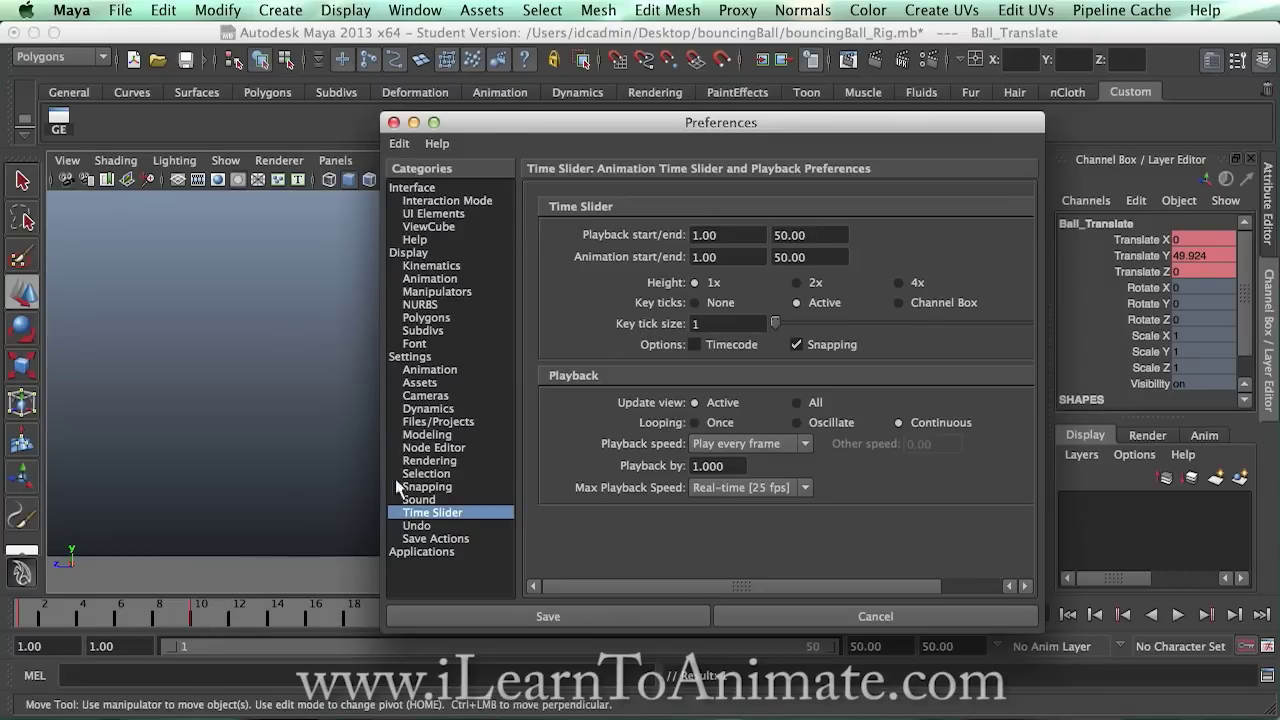
{"action": "left_click_drag", "start_coordinate": [908, 325], "coordinate": [1093, 336]}
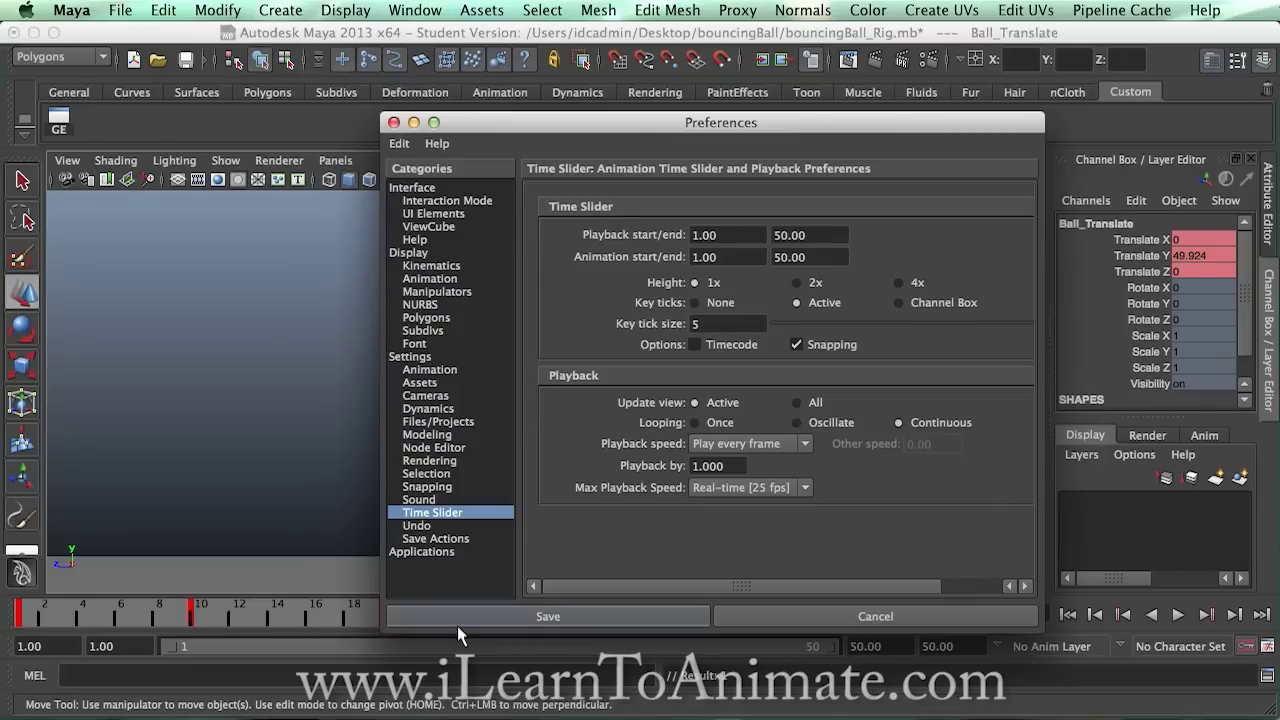
{"action": "left_click", "coordinate": [490, 617]}
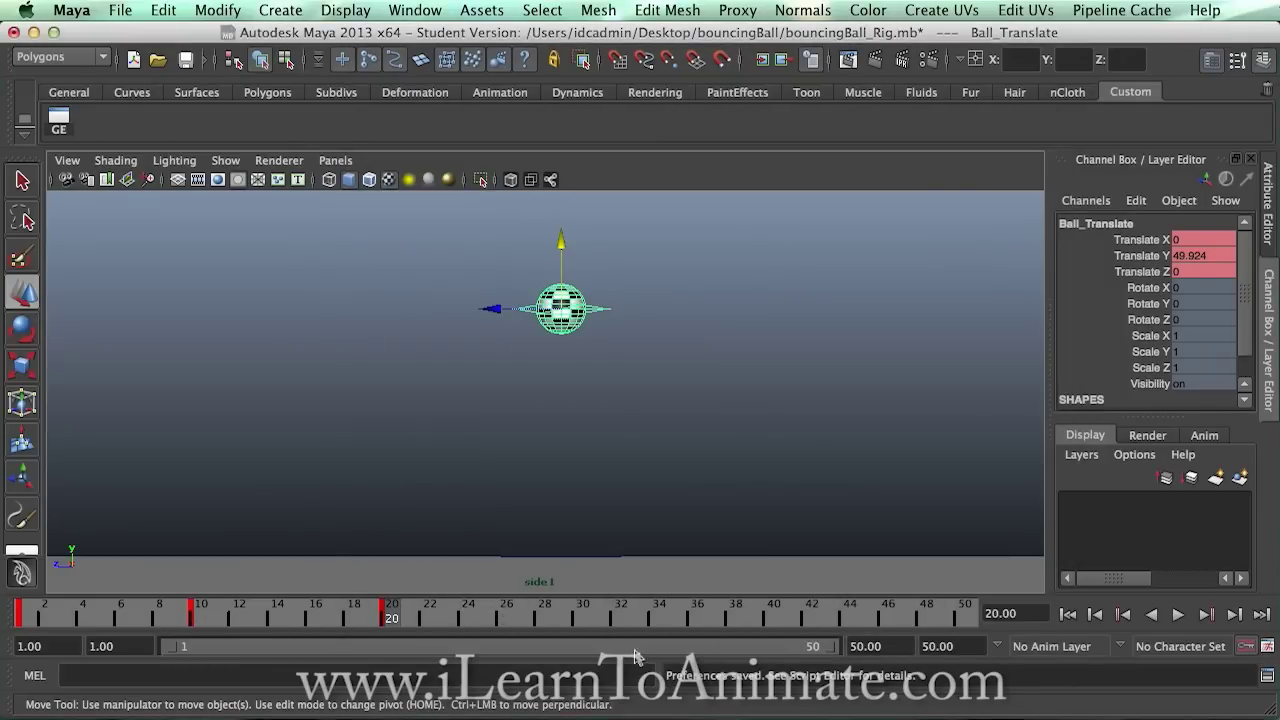
Step: Play back the bounce animation, stop it, and check the ball's keyed poses at frames 1, 10 and 20
{"action": "left_click", "coordinate": [1179, 616]}
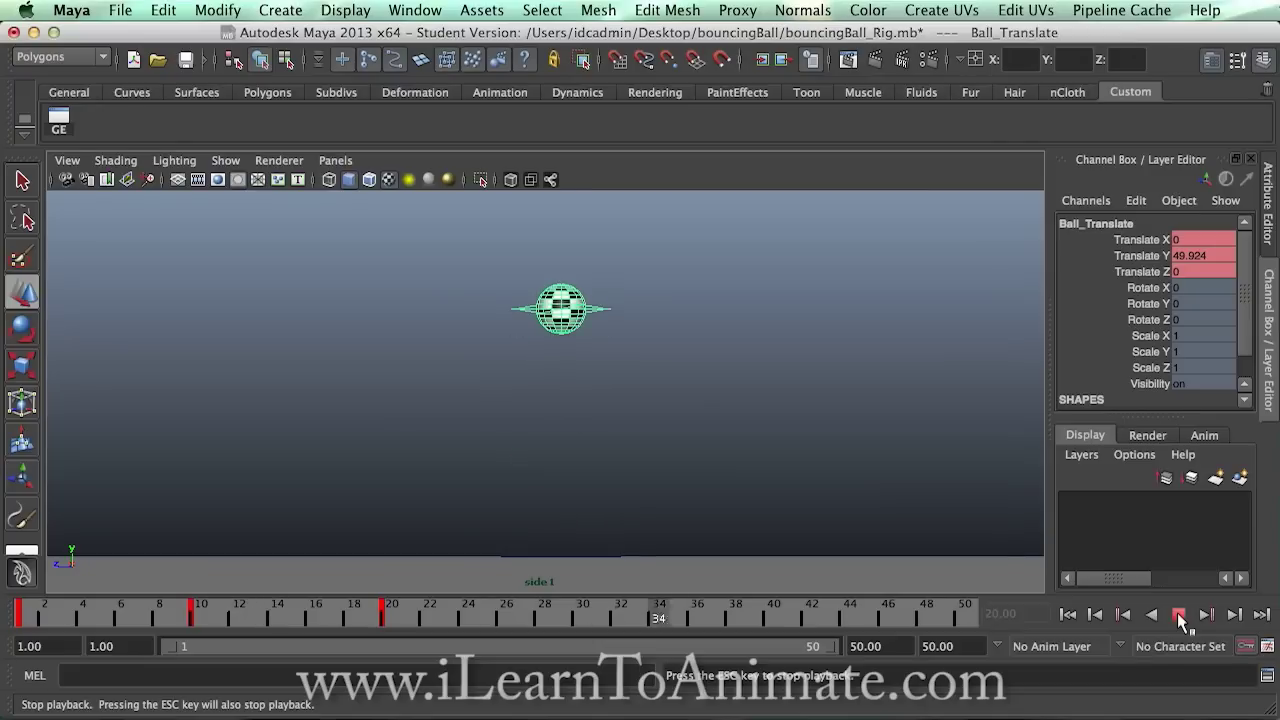
{"action": "left_click", "coordinate": [1179, 616]}
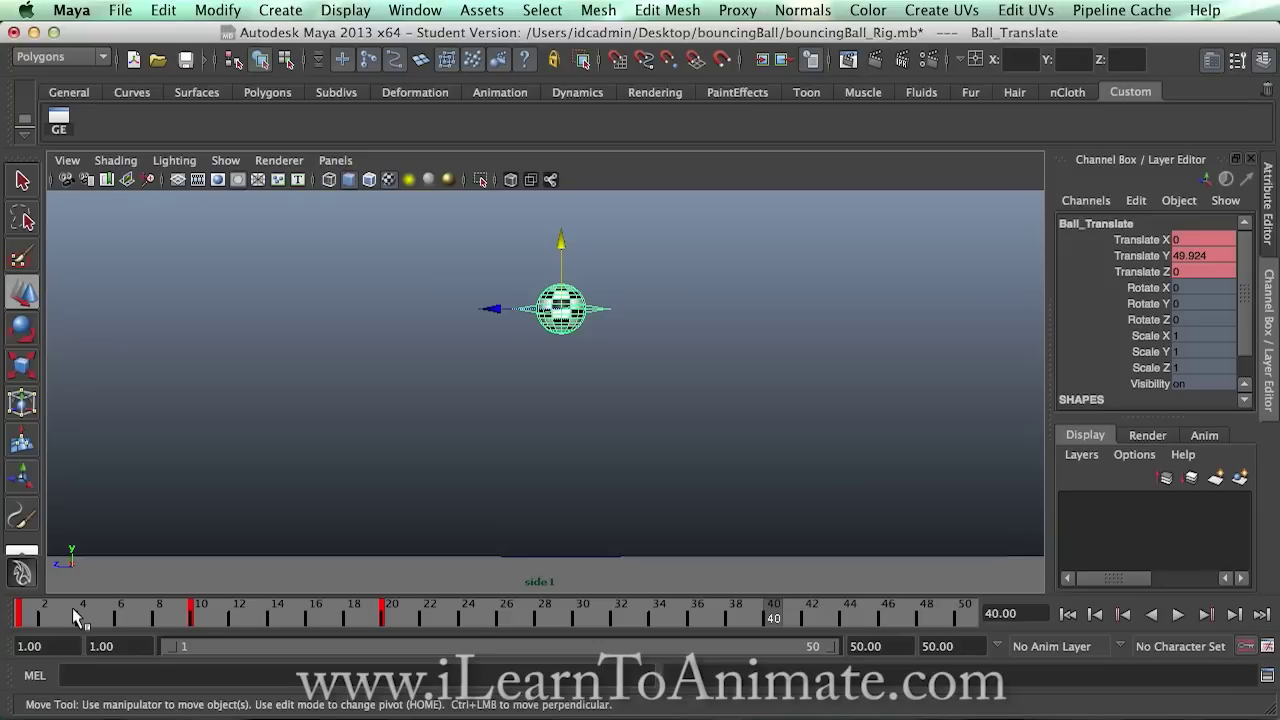
{"action": "left_click", "coordinate": [30, 615]}
{"action": "left_click", "coordinate": [200, 619]}
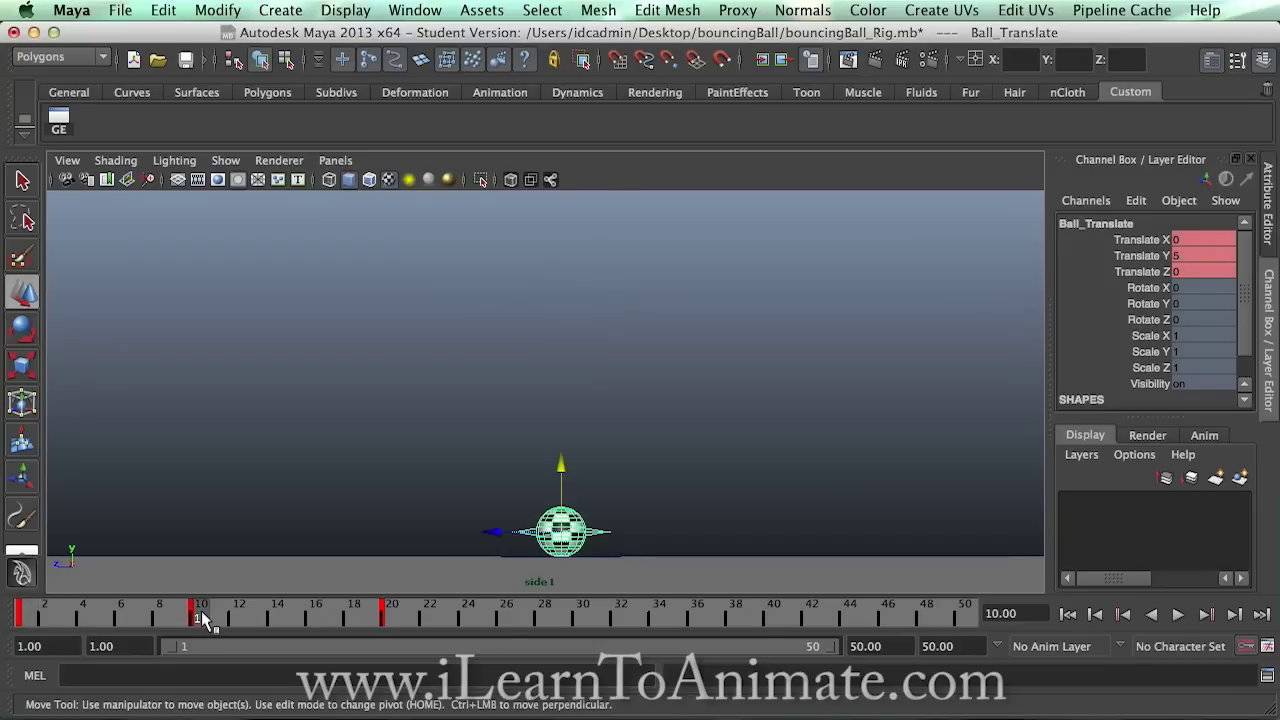
{"action": "left_click", "coordinate": [392, 619]}
{"action": "mouse_move", "coordinate": [390, 619]}
{"action": "left_mouse_down"}
{"action": "mouse_move", "coordinate": [200, 610]}
{"action": "mouse_move", "coordinate": [378, 622]}
{"action": "left_mouse_up"}
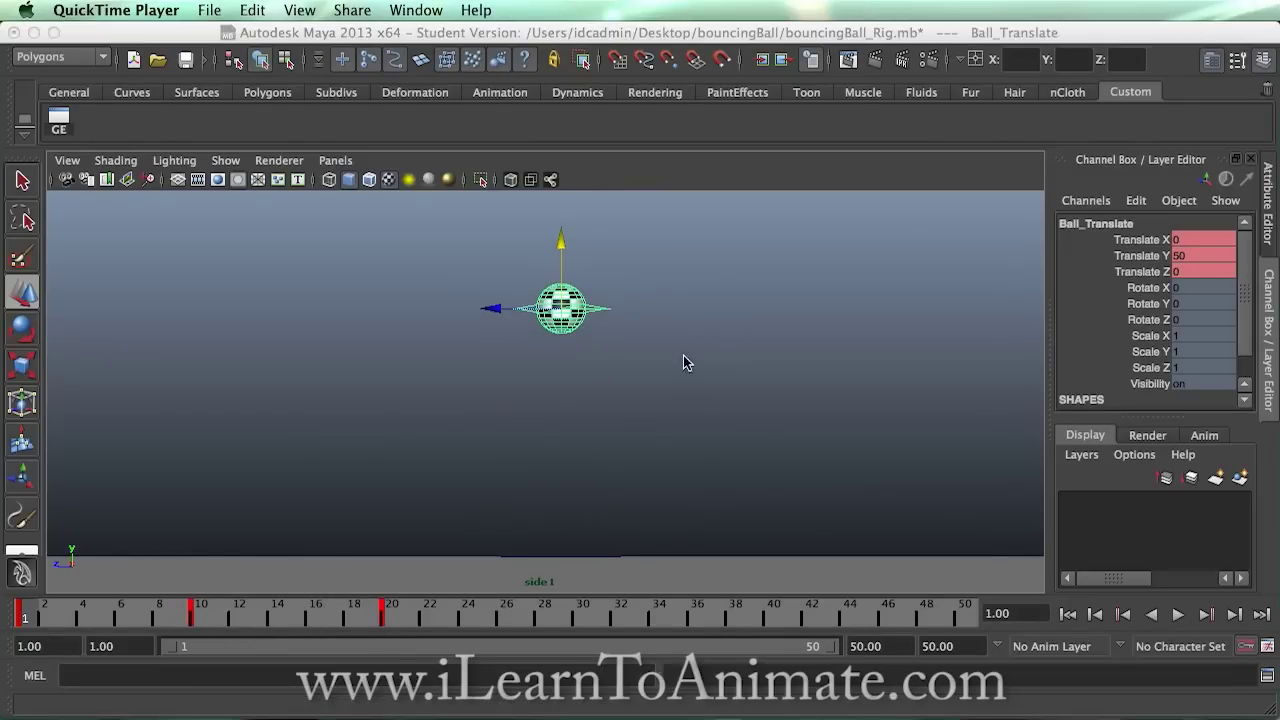
Step: Replay the animation from frame 1, stop it, and scrub from frame 20 back to frame 1 to review the bounce
{"action": "left_click", "coordinate": [274, 605]}
{"action": "left_click_drag", "start_coordinate": [274, 605], "coordinate": [22, 612]}
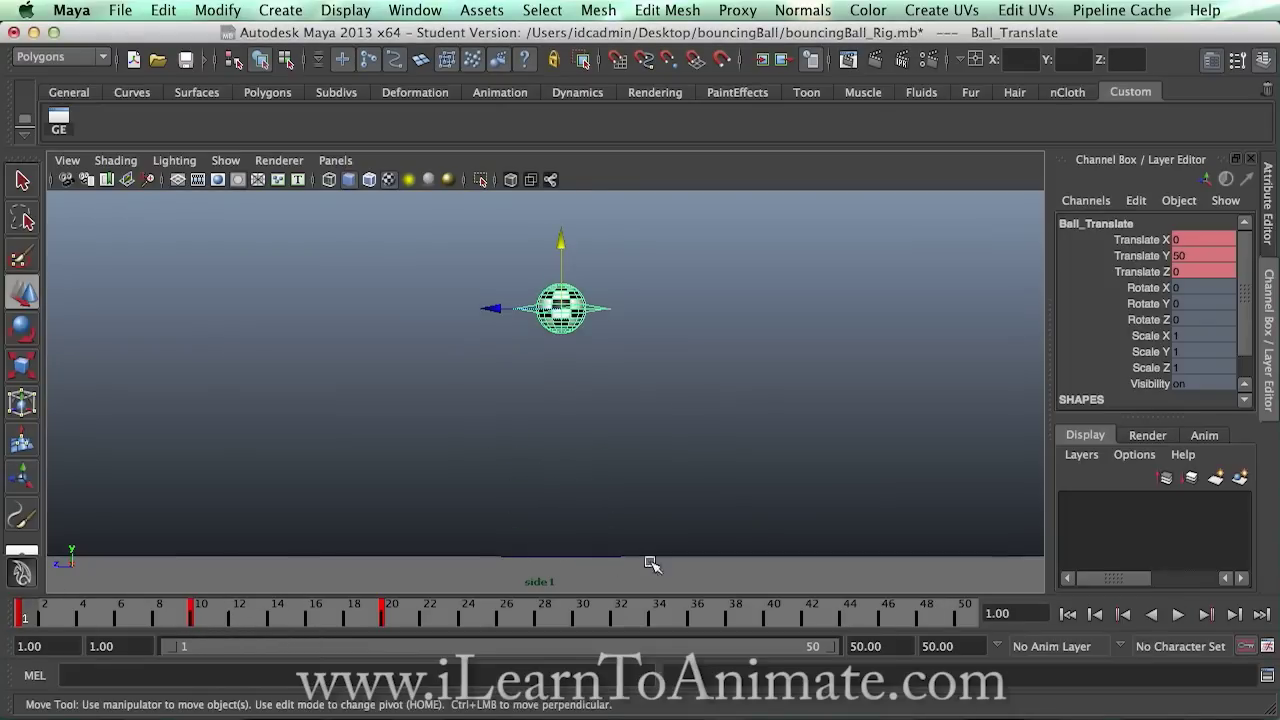
{"action": "left_click", "coordinate": [1178, 615]}
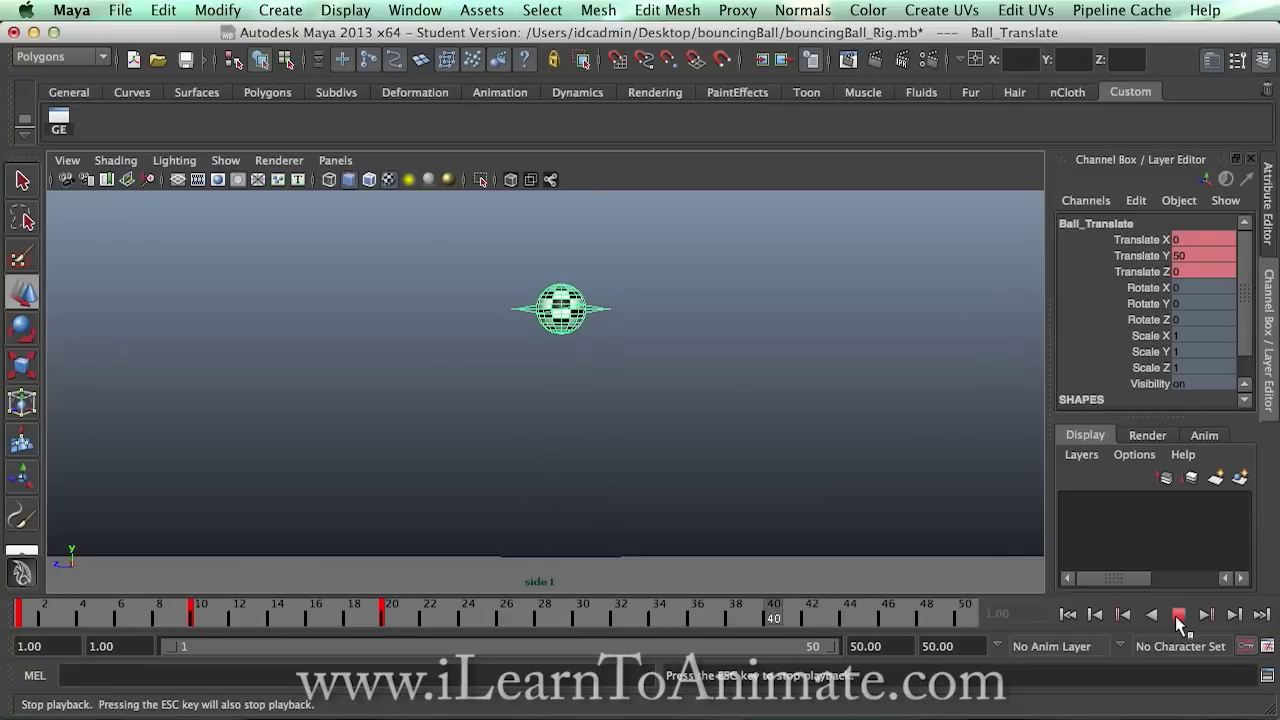
{"action": "left_click", "coordinate": [1177, 615]}
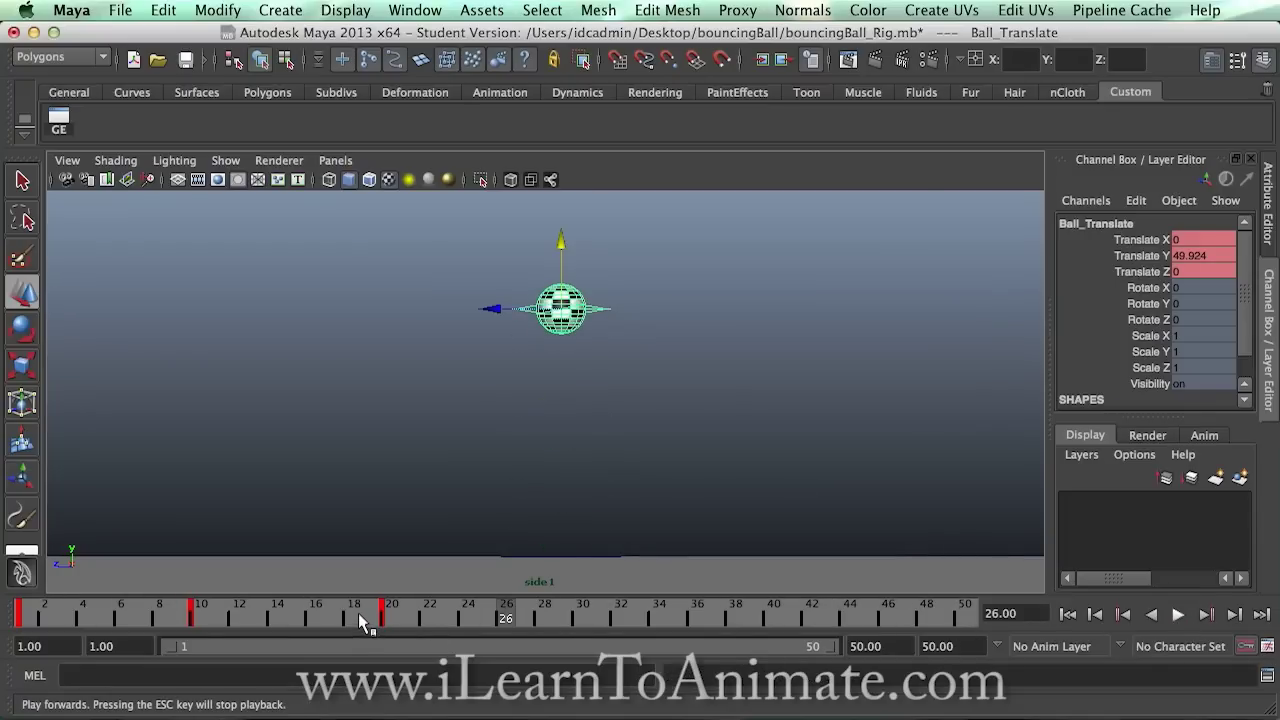
{"action": "left_click_drag", "start_coordinate": [363, 622], "coordinate": [393, 617]}
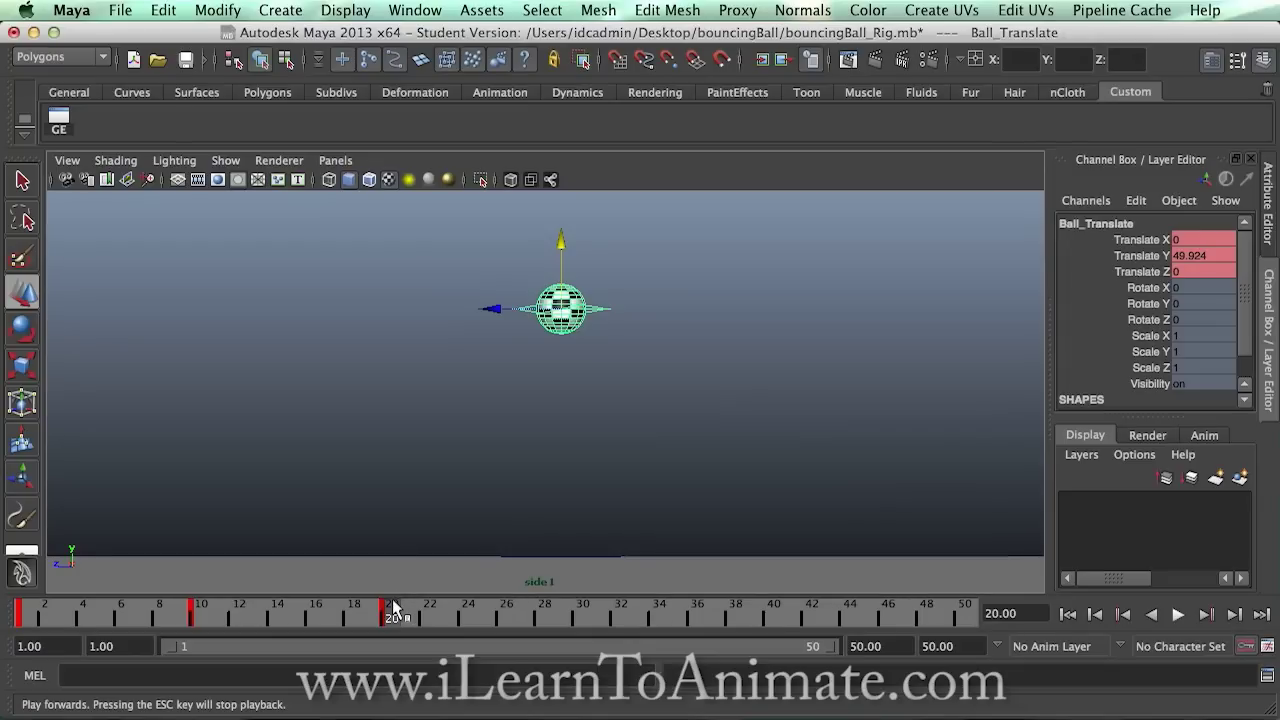
{"action": "left_click_drag", "start_coordinate": [393, 607], "coordinate": [15, 636]}
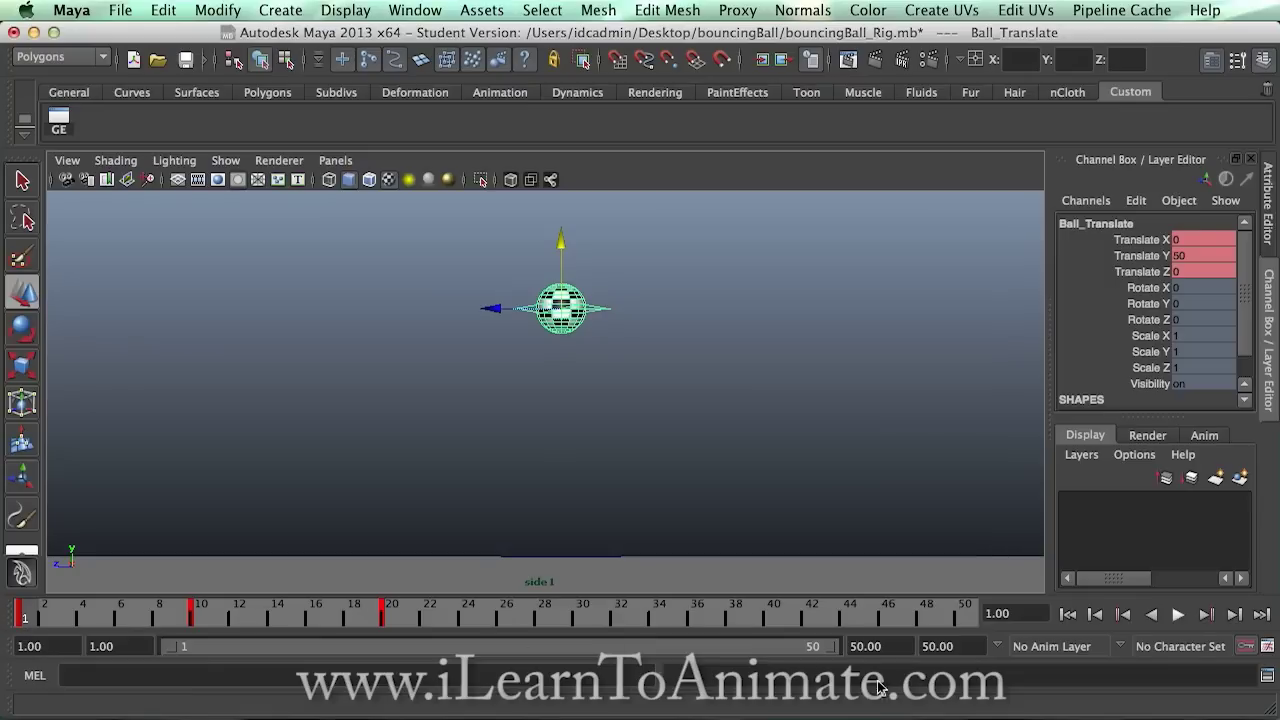